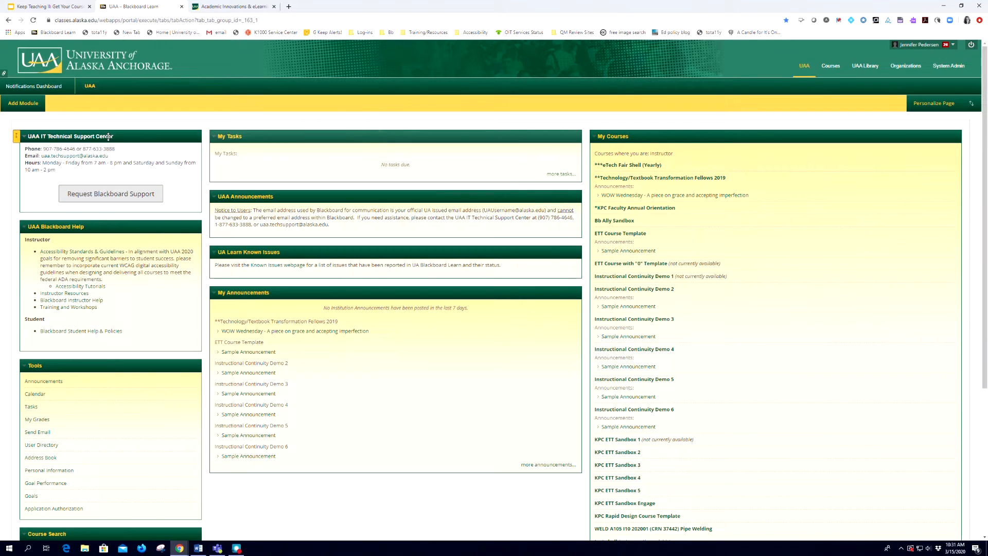
# - Move the UAA IT Technical Support Center module below UAA Blackboard Help and open the Instructional Continuity Demo 1 course
pyautogui.moveTo(103, 137); pyautogui.dragTo(98, 282)
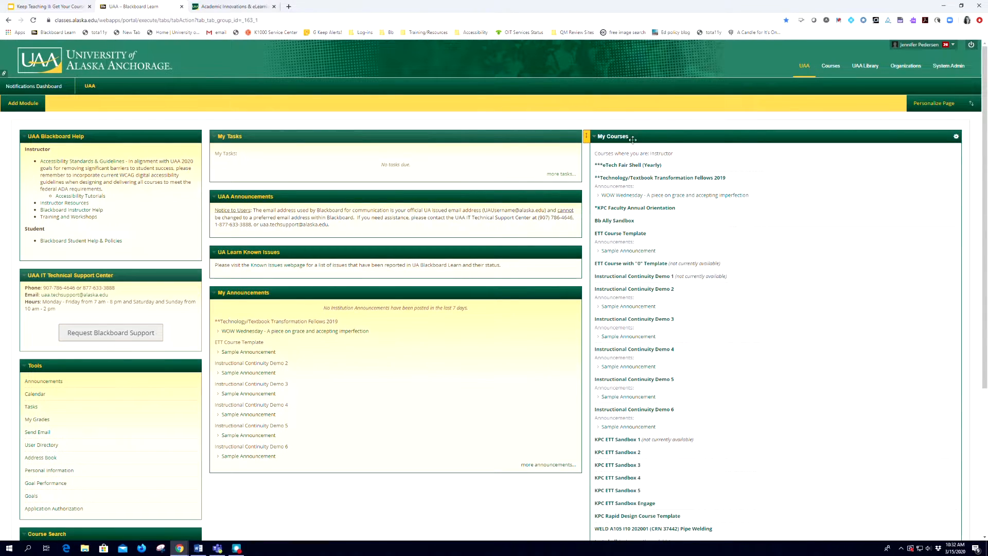
pyautogui.click(657, 277)
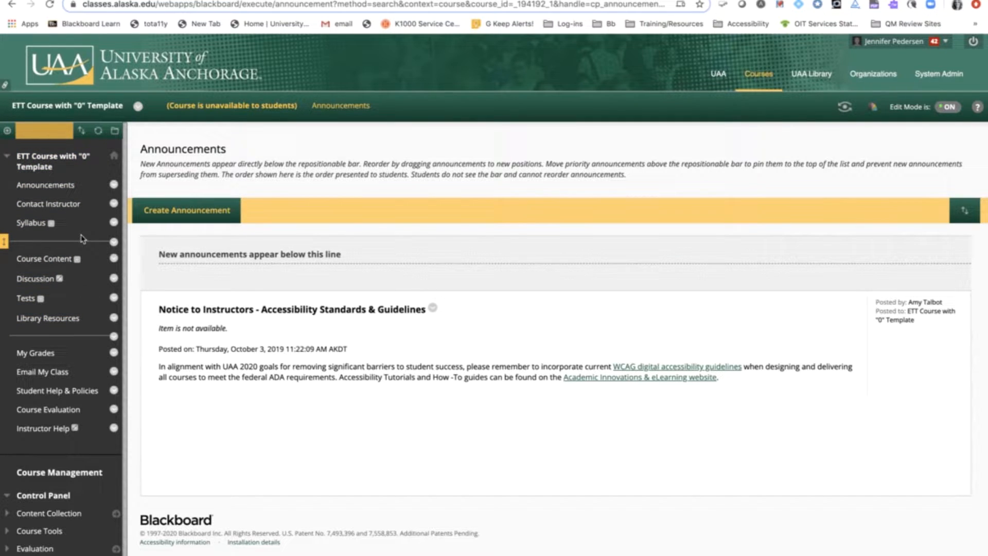
# - Look over the course menu and preview the course as a student, then exit, deleting the preview user and all data
pyautogui.scroll(-3, 81, 238)
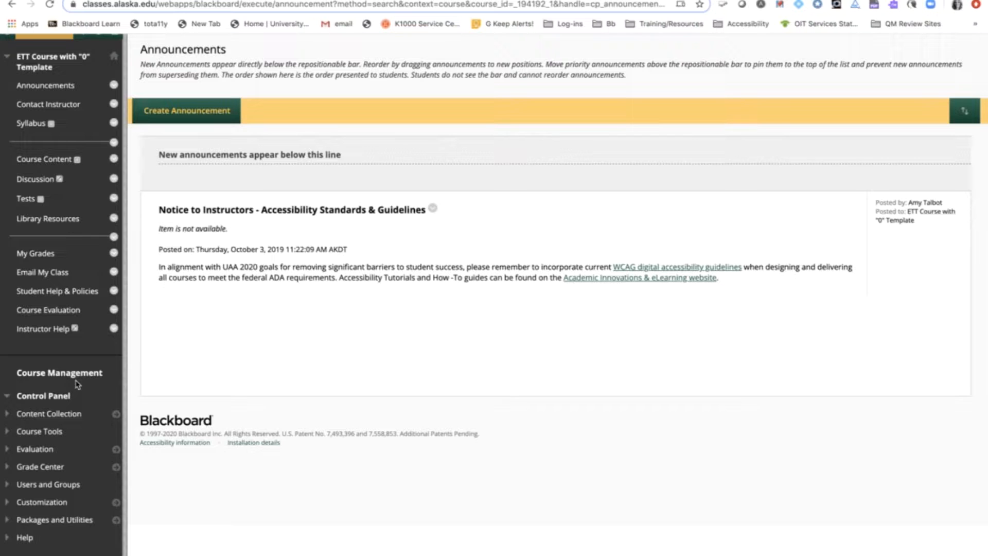
pyautogui.scroll(3, 77, 385)
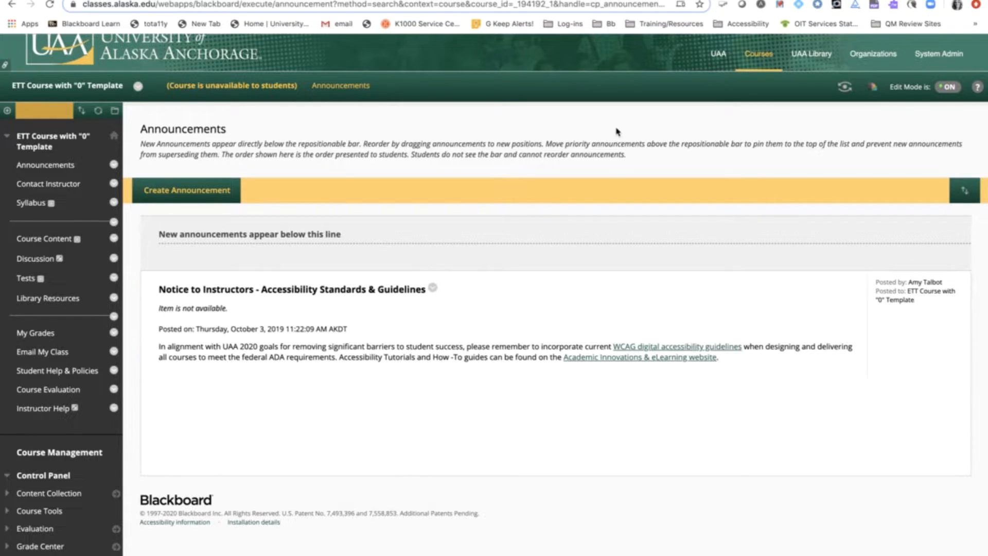
pyautogui.click(845, 88)
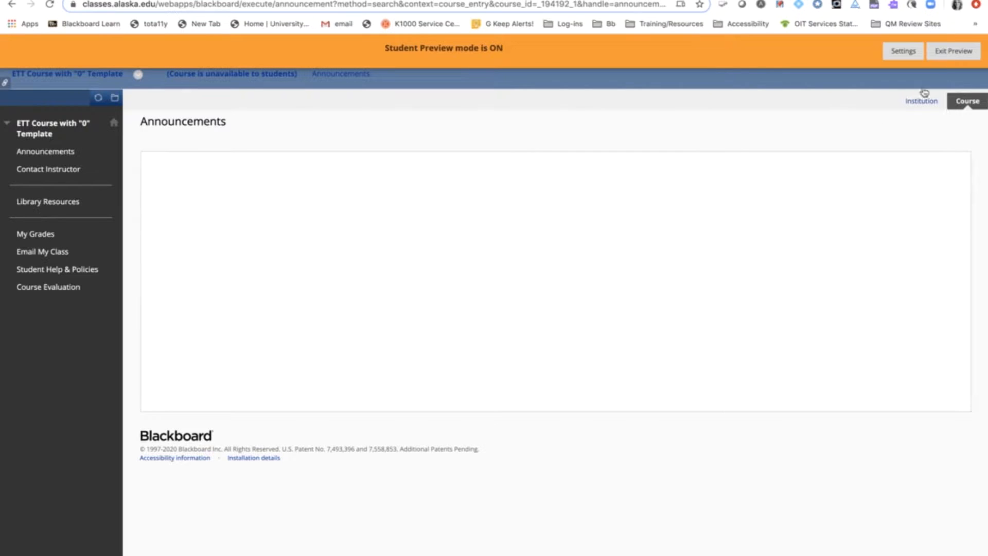
pyautogui.click(953, 51)
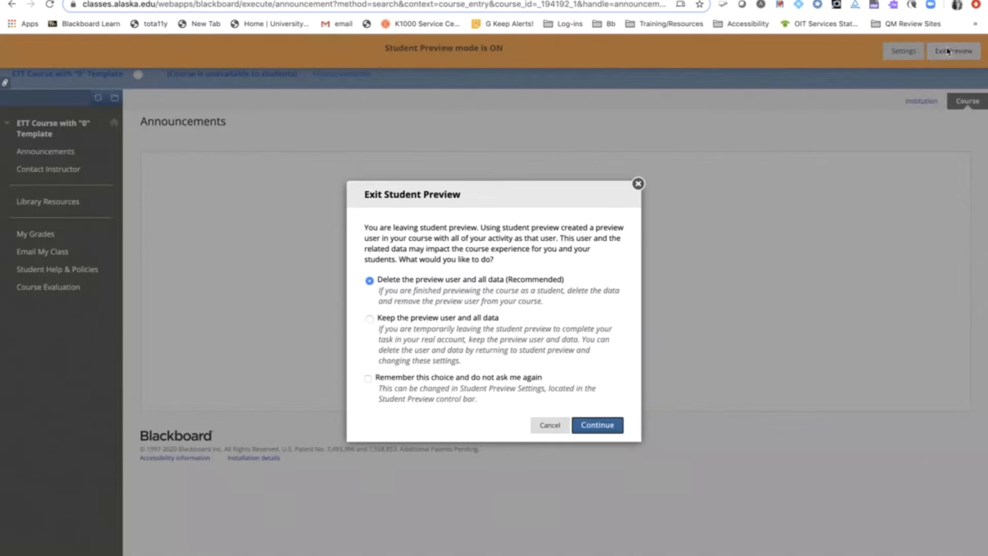
pyautogui.click(611, 423)
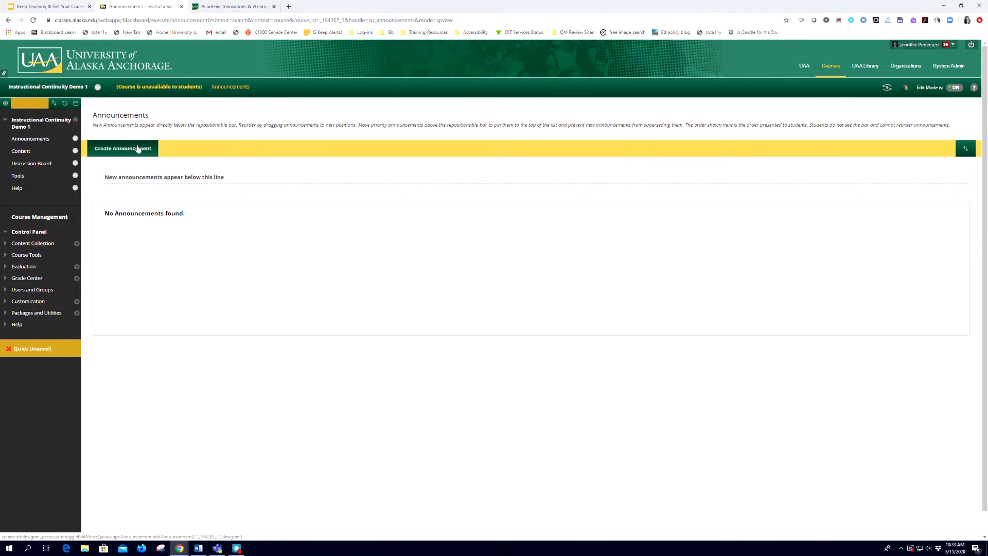
# - Draft a "Welcome" announcement saying the course is moving online, with more information by noon on Monday, March 23, and daily email checks expected
pyautogui.click(138, 149)
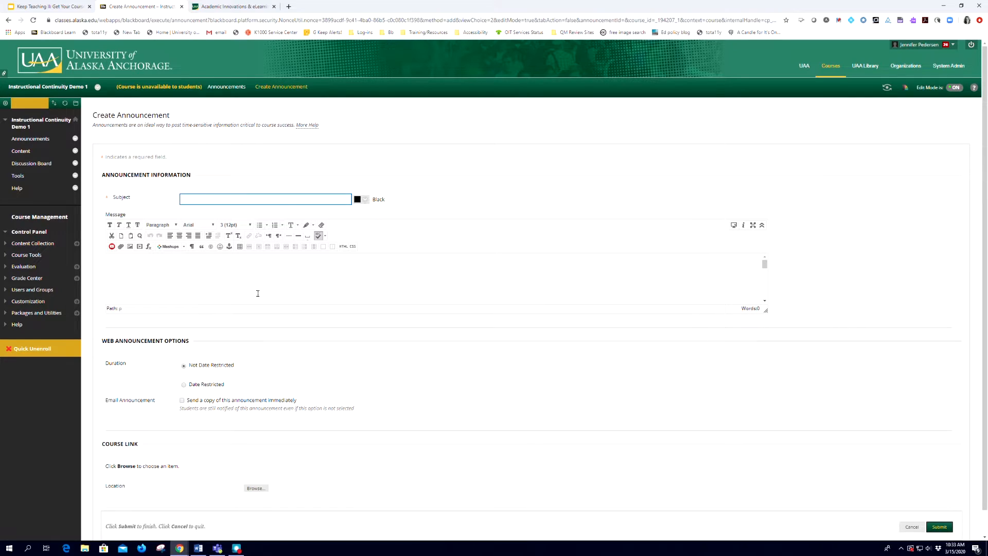
pyautogui.write('Welcome')
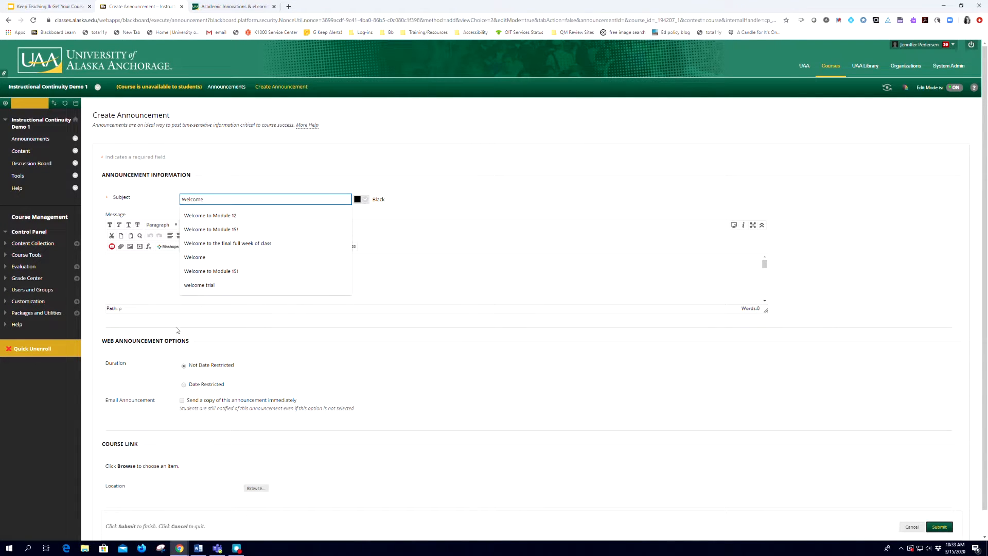
pyautogui.click(144, 268)
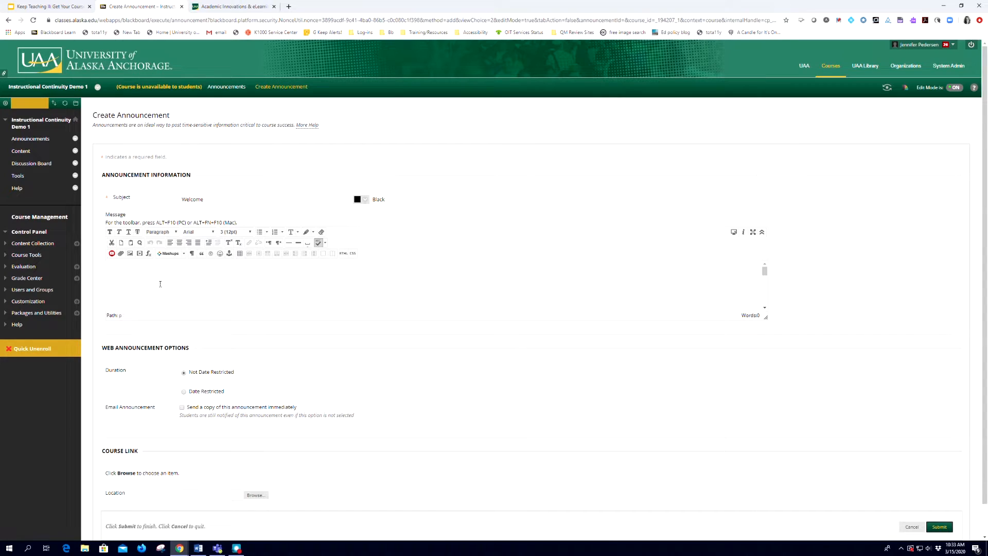
pyautogui.write('"We will be moving this course online. I will post more information by noon on Monday, March 23. Please plan to check this site on Monday. After that, plan to check this site on our usual class days as long as UAA classes are online. Please check your UAA email daily as this will be my main method of communicating with you.  If you are concerned that you won\'t be able to access Blackboard regularly, please email me this week and let me know your situation."')
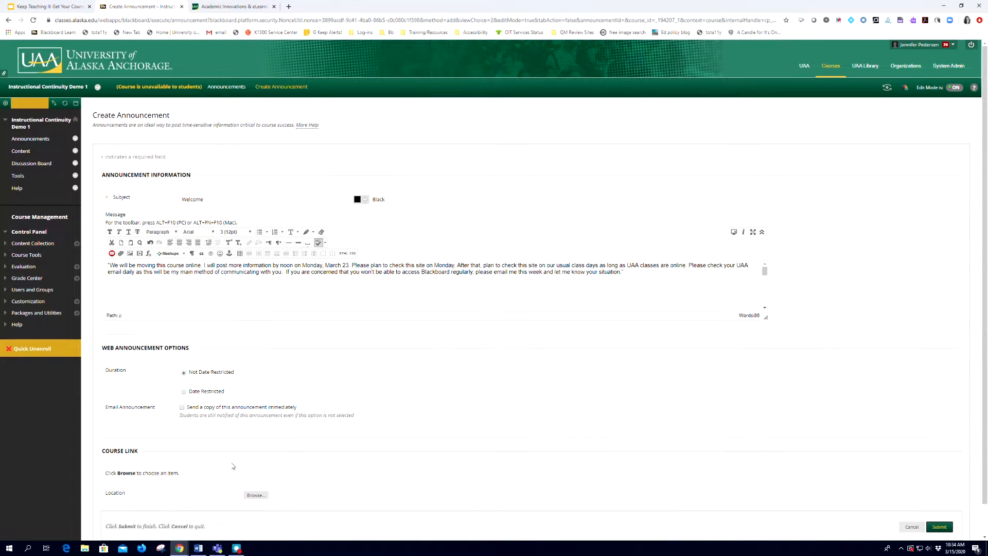
# - Set the Welcome announcement to send an email copy immediately and submit it
pyautogui.click(181, 408)
pyautogui.click(154, 413)
pyautogui.press('Tab')
pyautogui.click(947, 527)
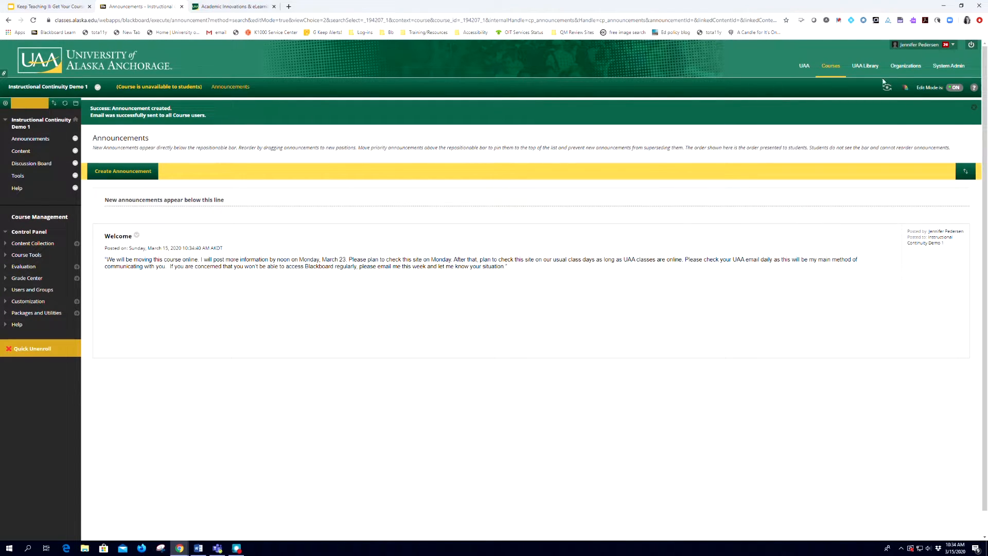
# - View the posted Welcome announcement with Edit Mode off, and turn Edit Mode back on
pyautogui.click(954, 88)
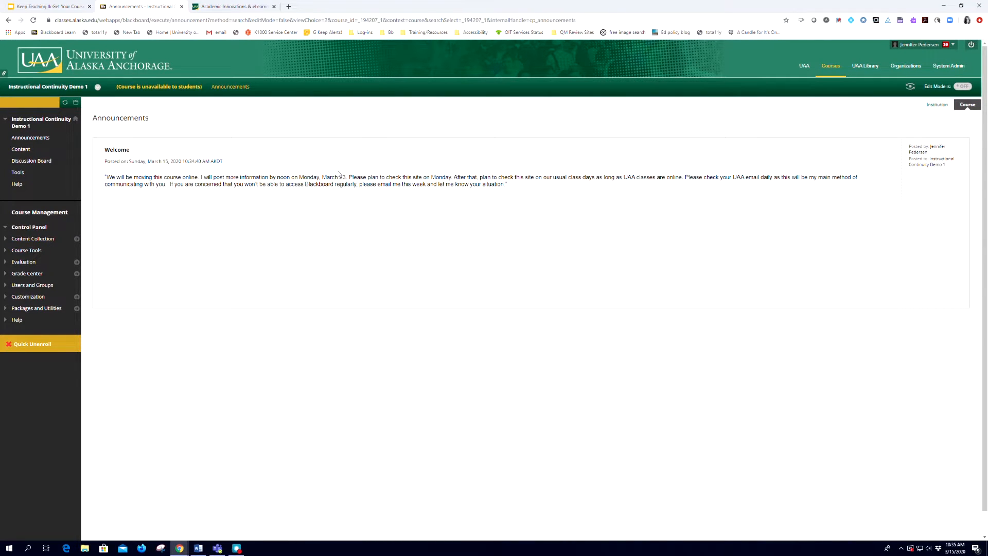
pyautogui.click(961, 89)
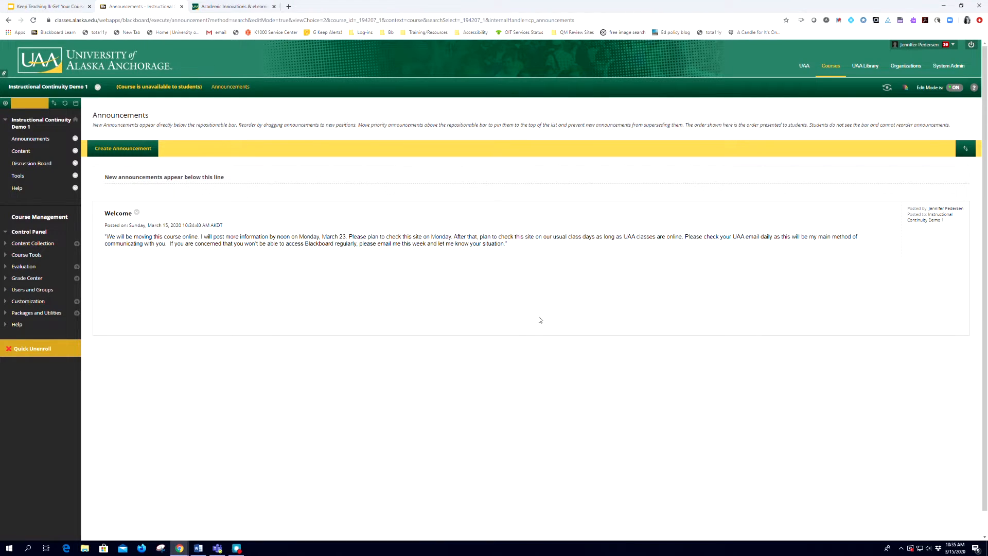
# - Start a discussion board forum named "Course Questions" with the description "Please post your questions about our new course format here."
pyautogui.click(36, 164)
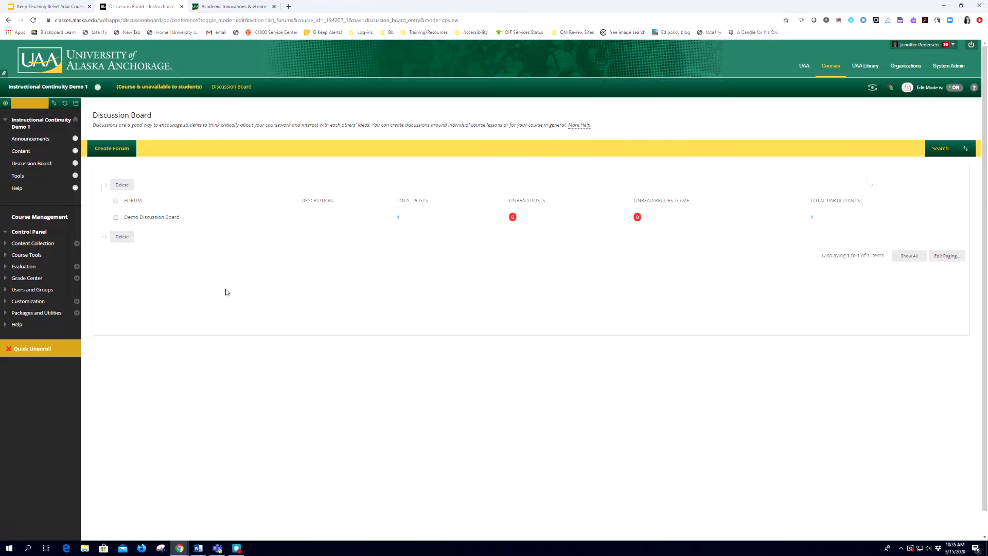
pyautogui.click(124, 151)
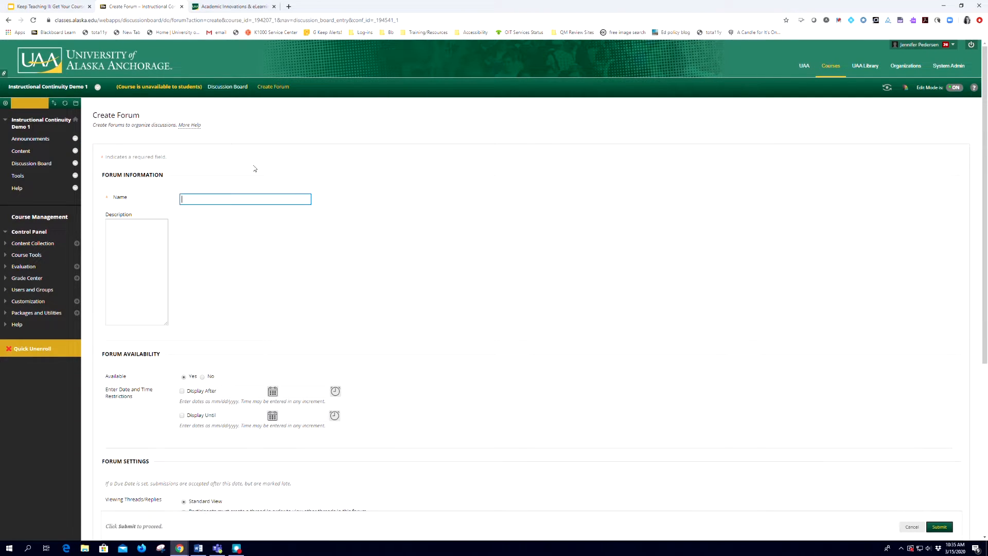
pyautogui.click(264, 198)
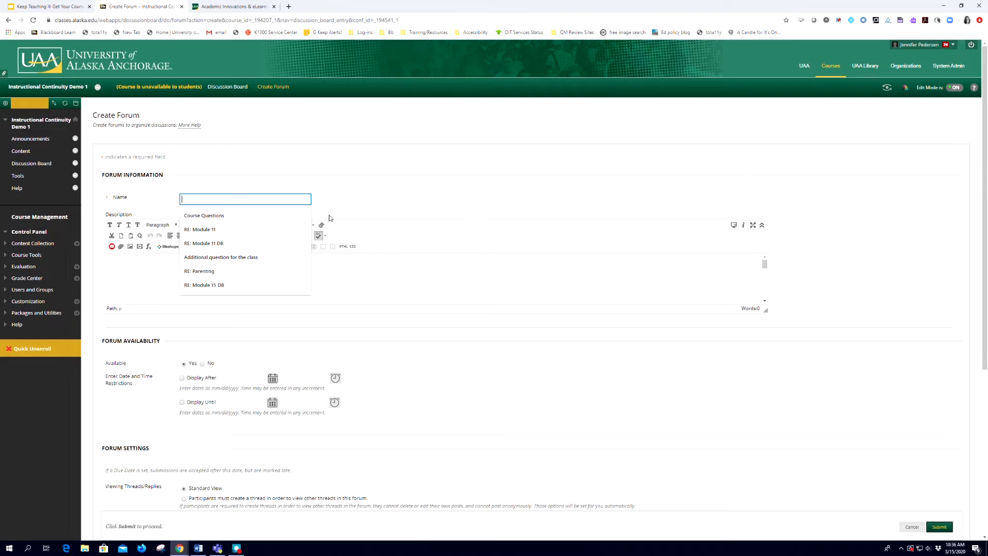
pyautogui.write('Course Questions')
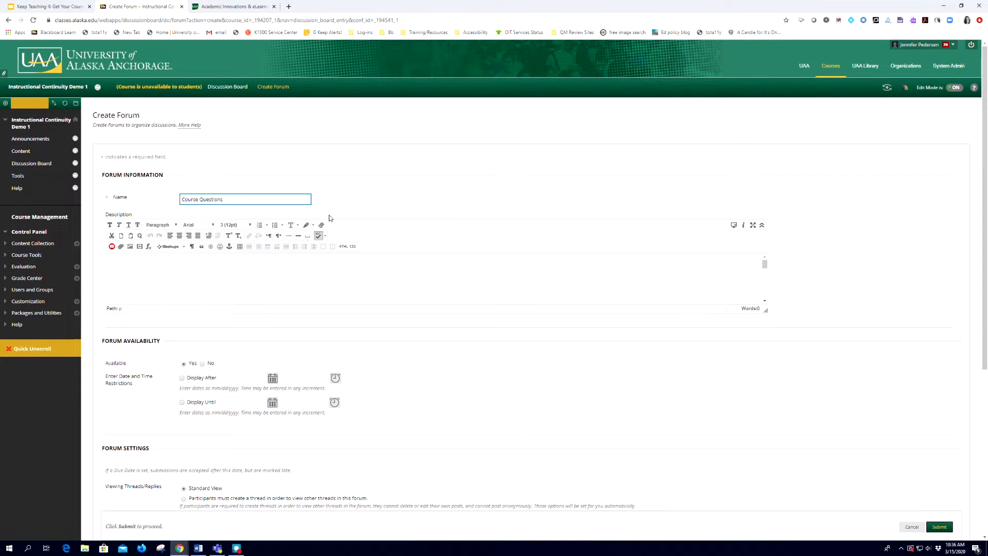
pyautogui.click(331, 287)
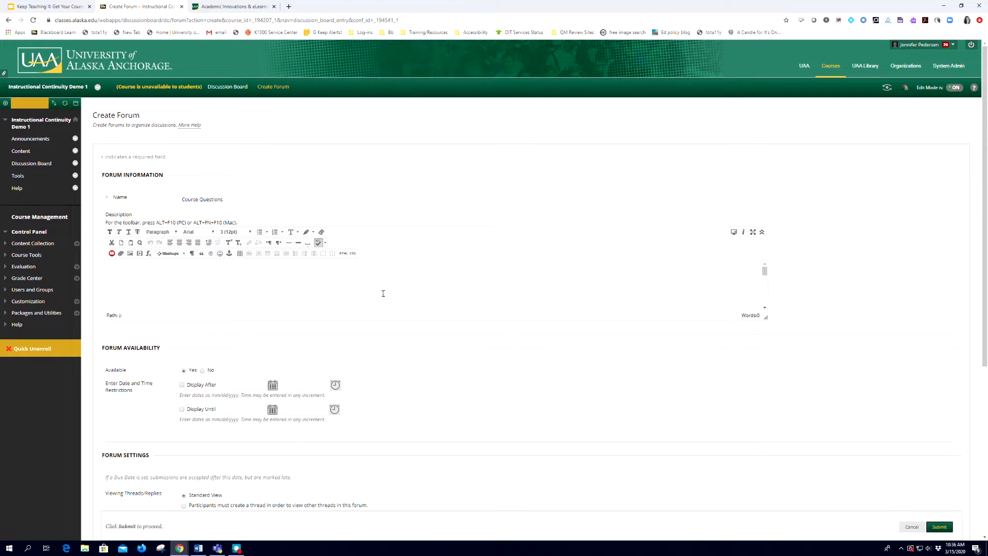
pyautogui.write('Please post your questions about our new course format here.')
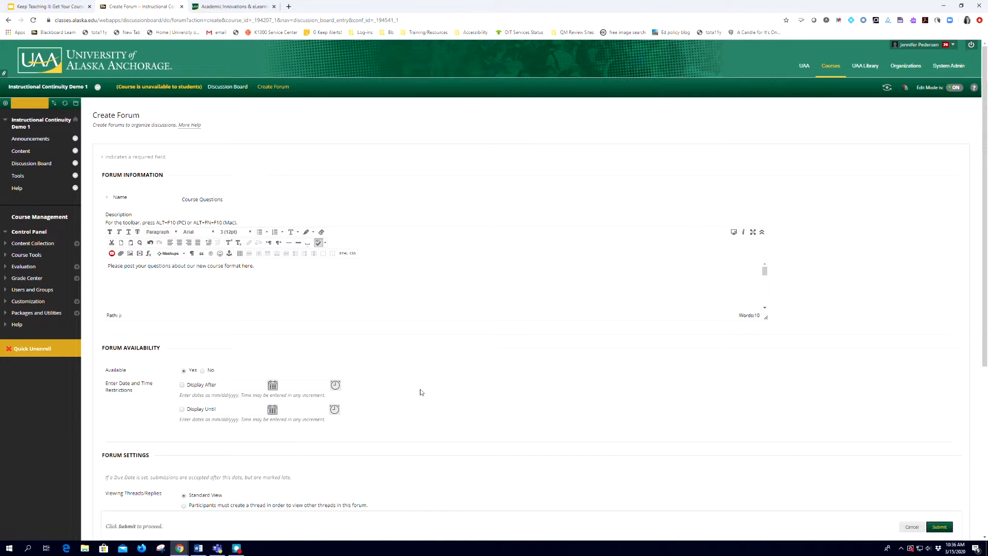
# - Make the Course Questions forum graded with 20 points possible and submit it
pyautogui.scroll(-3, 454, 393)
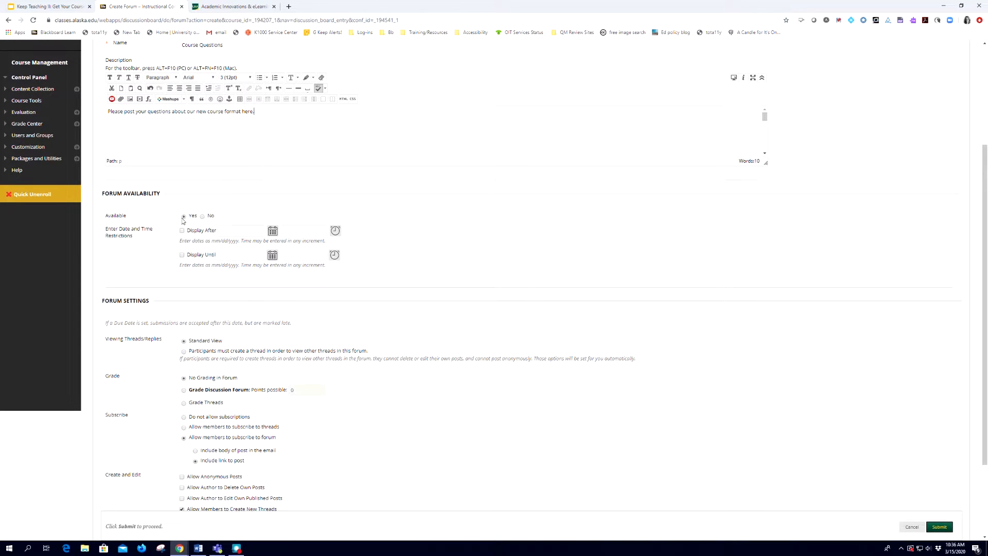
pyautogui.scroll(-2, 183, 346)
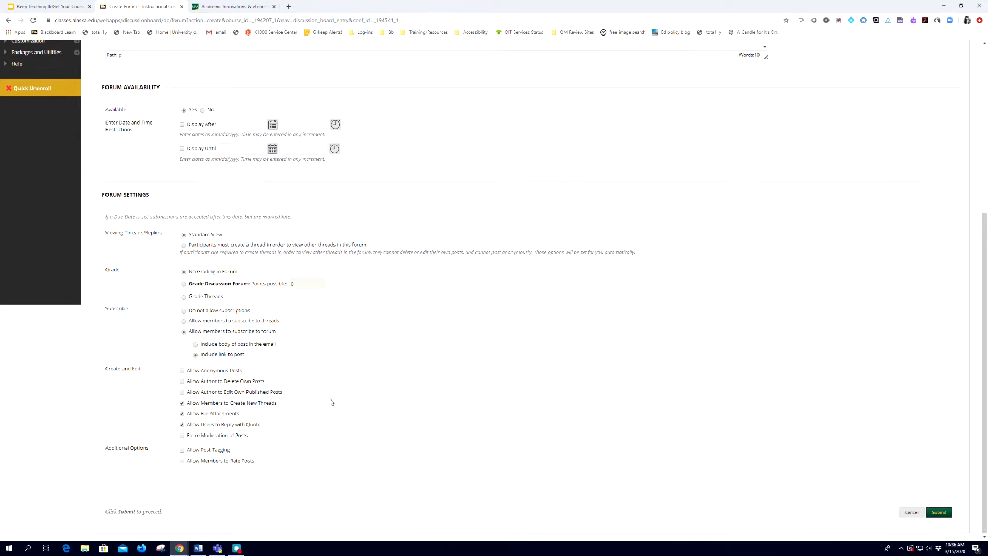
pyautogui.click(184, 284)
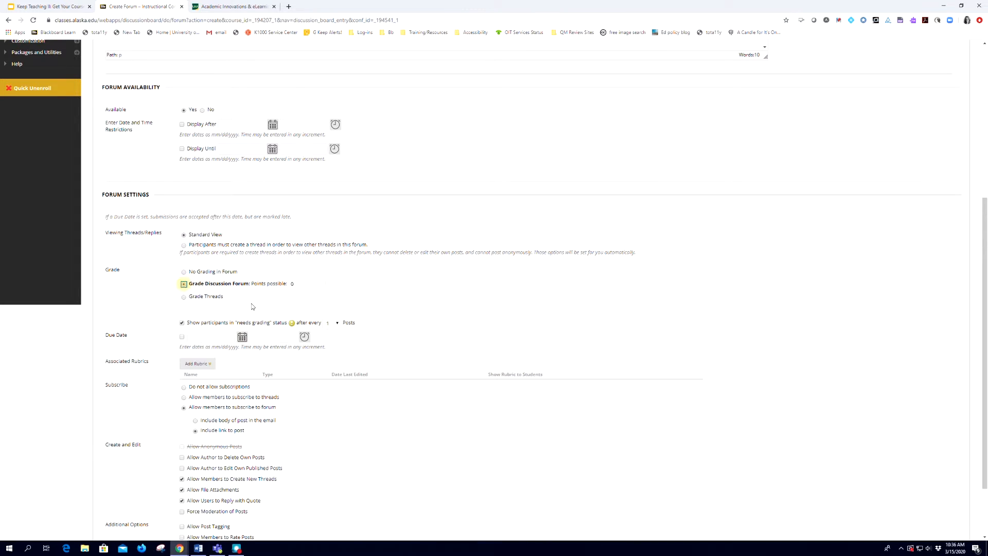
pyautogui.click(290, 284)
pyautogui.write('2')
pyautogui.scroll(-3, 152, 259)
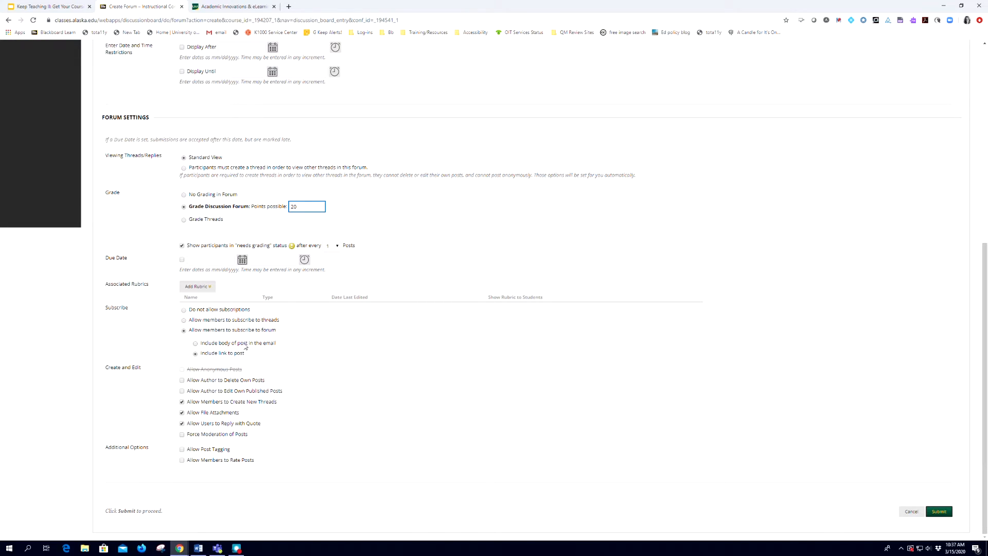
pyautogui.click(942, 513)
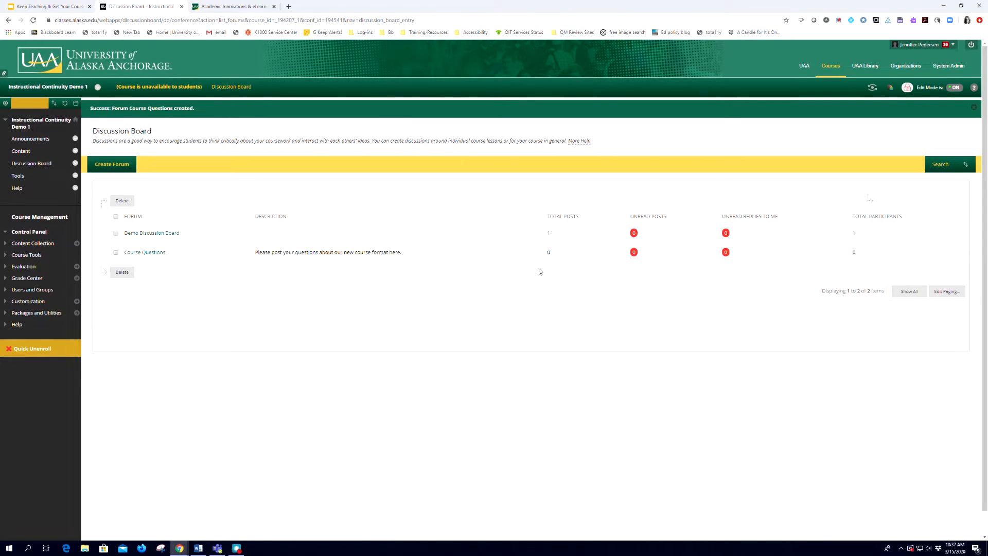
# - Post a thread in the Course Questions forum with the subject "Due Dates?" and the message "When is the assignment due?"
pyautogui.click(144, 254)
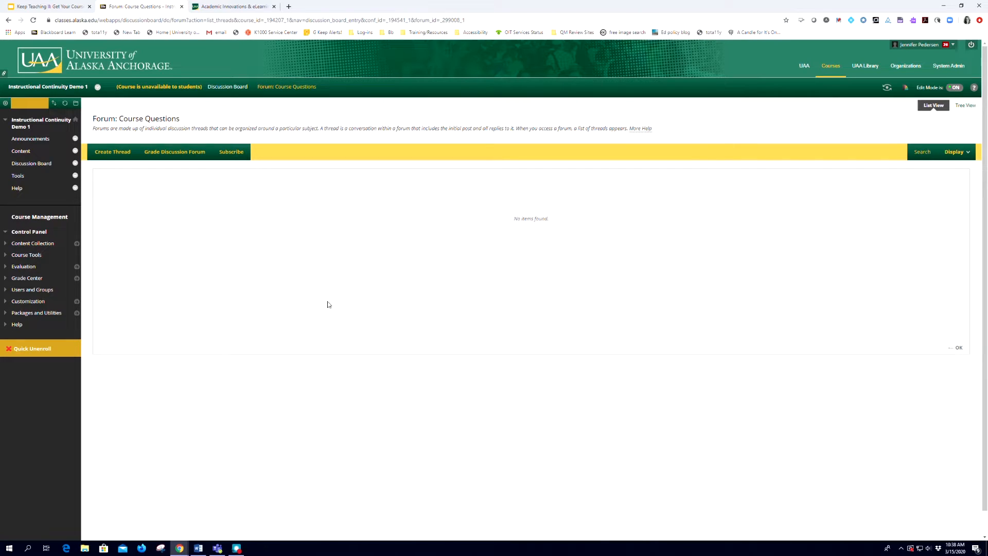
pyautogui.click(116, 153)
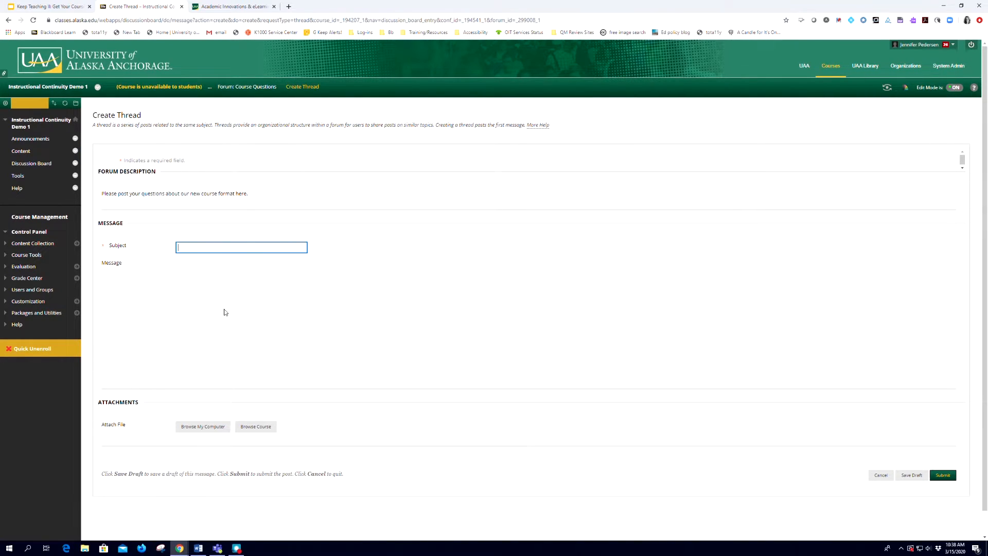
pyautogui.click(248, 249)
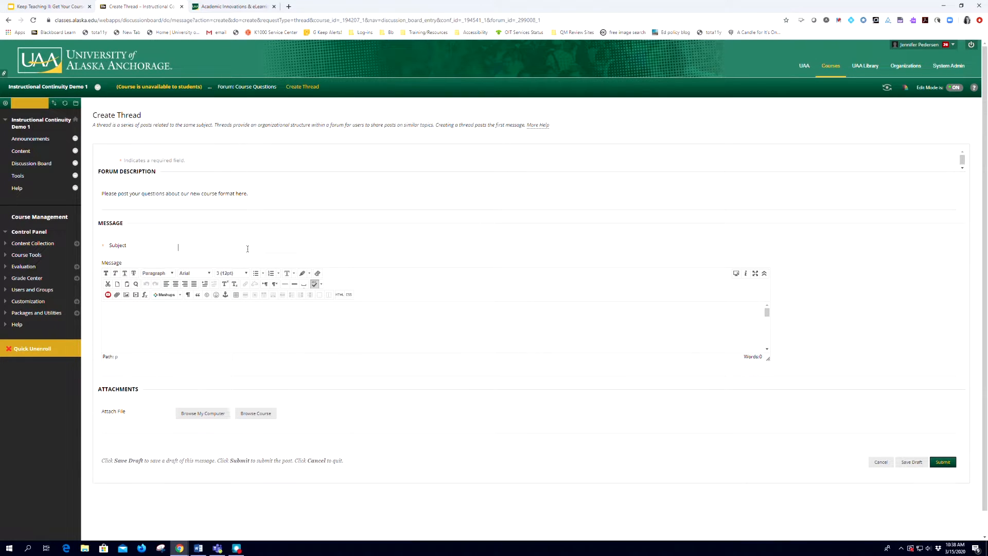
pyautogui.write('Due Dates?')
pyautogui.click(178, 324)
pyautogui.write('When is the ')
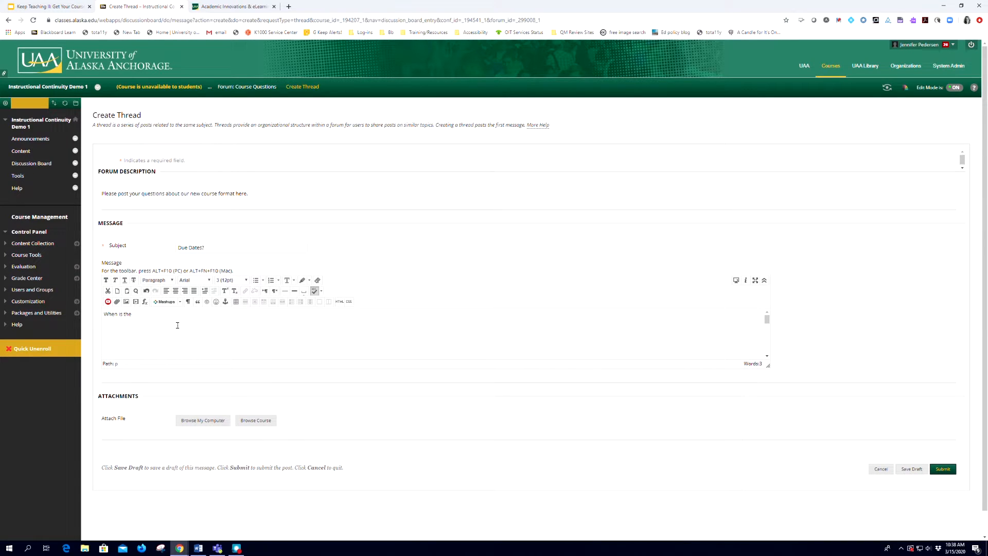
pyautogui.write('assignment due?')
pyautogui.click(943, 470)
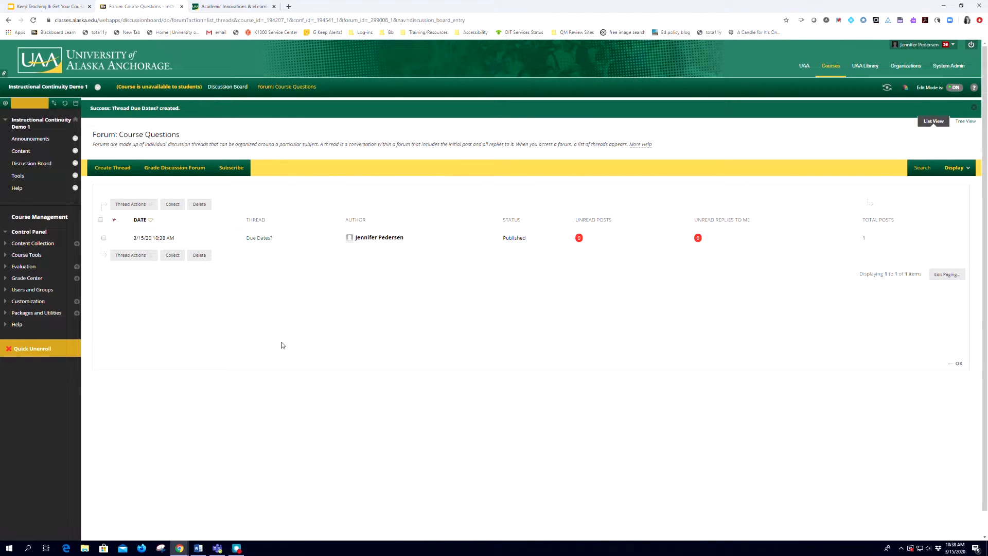
# - Reply to the Due Dates? thread: "All assignments for the rest of the semester are due on Sunday night at 11:59 in each week."
pyautogui.click(255, 239)
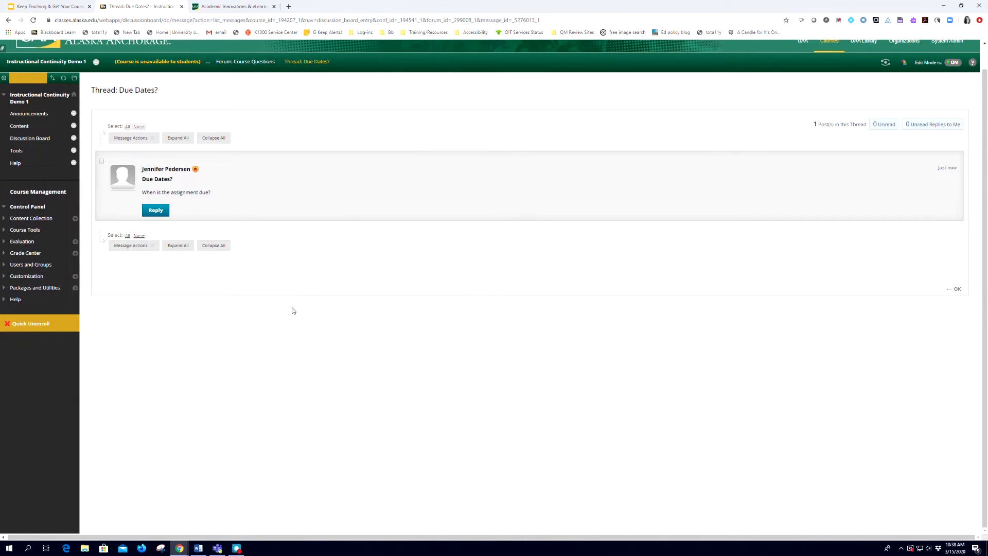
pyautogui.click(157, 211)
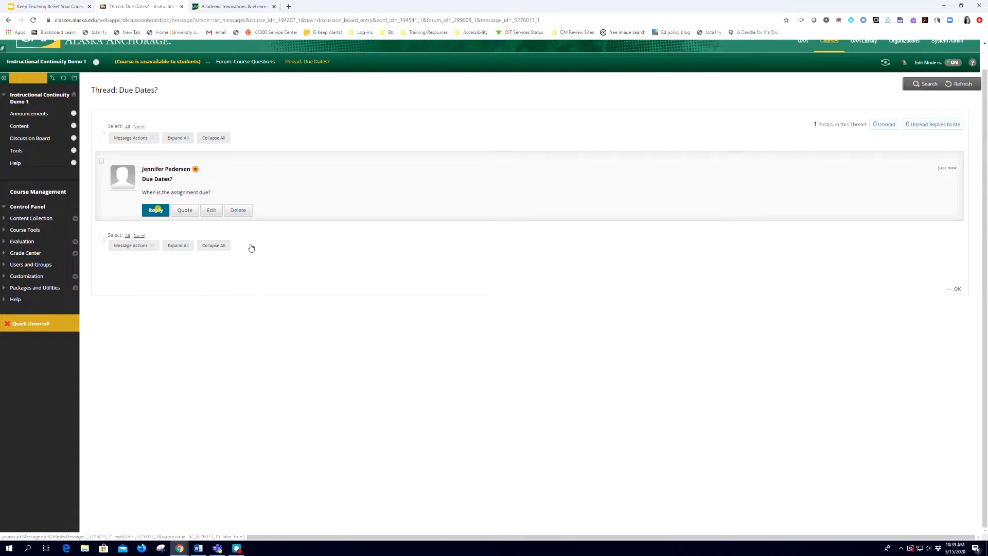
pyautogui.click(264, 328)
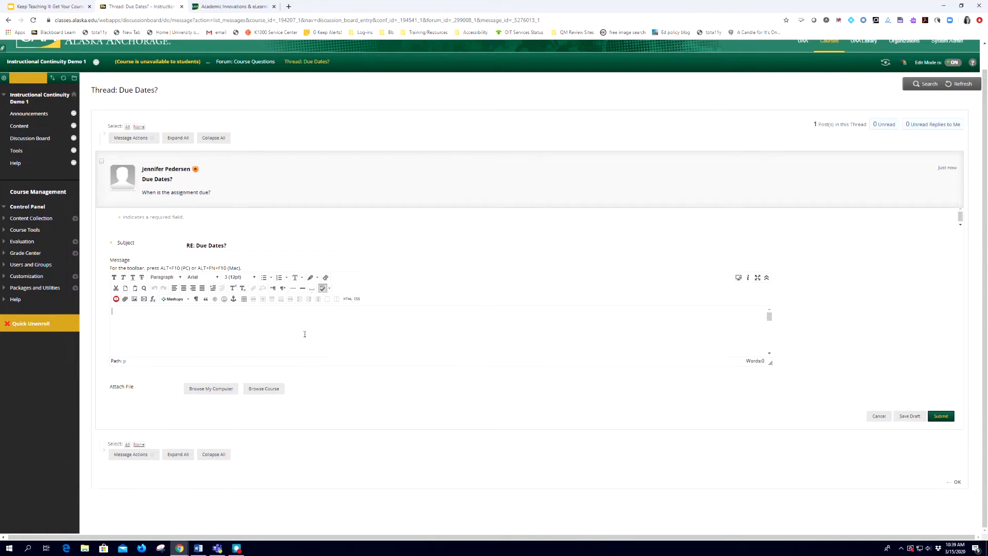
pyautogui.write('All assignments for the rest of the semester are due on Sunday night at 11:59 in each week.')
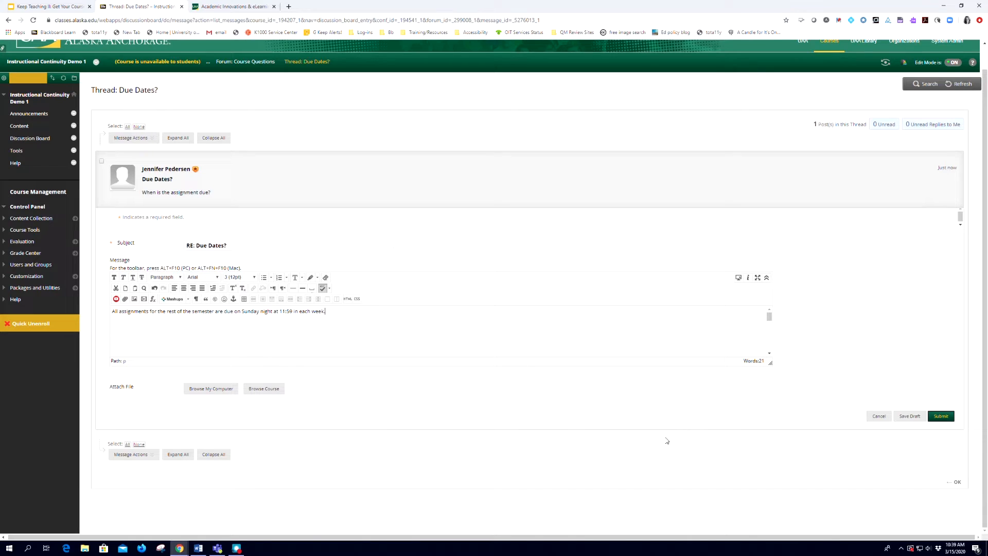
pyautogui.click(941, 416)
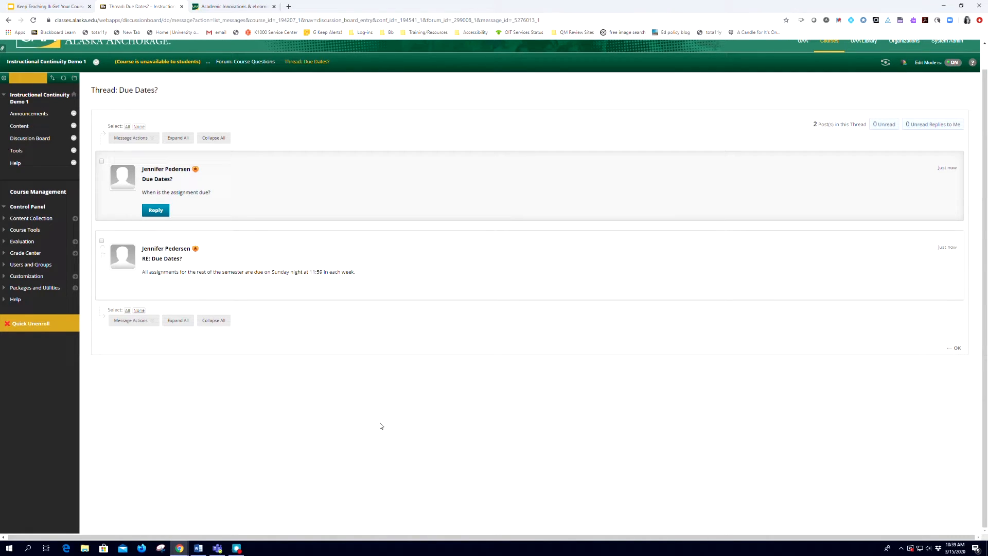
# - Open the thread "When are my assignments due?" in the Demo Discussion Board forum to review its post
pyautogui.click(252, 62)
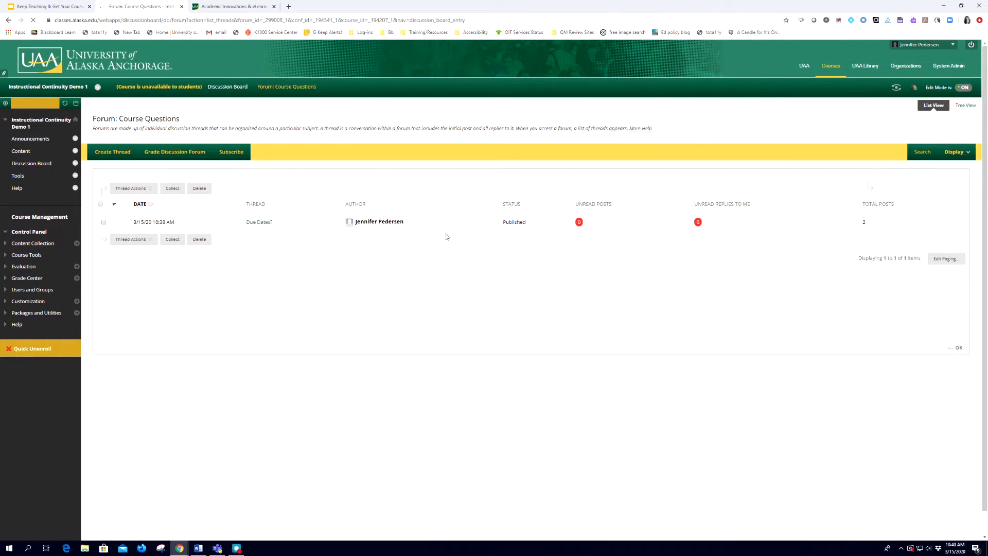
pyautogui.click(226, 88)
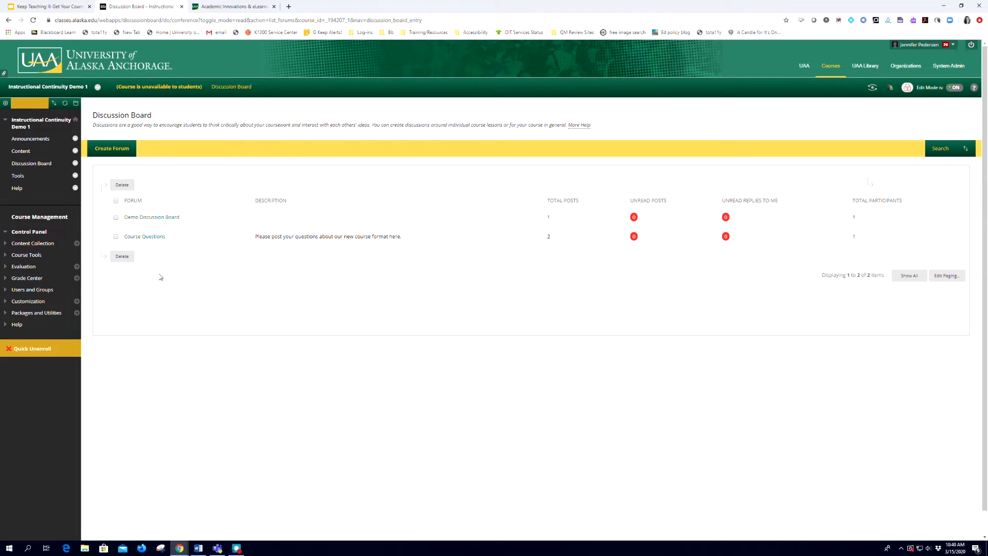
pyautogui.click(157, 218)
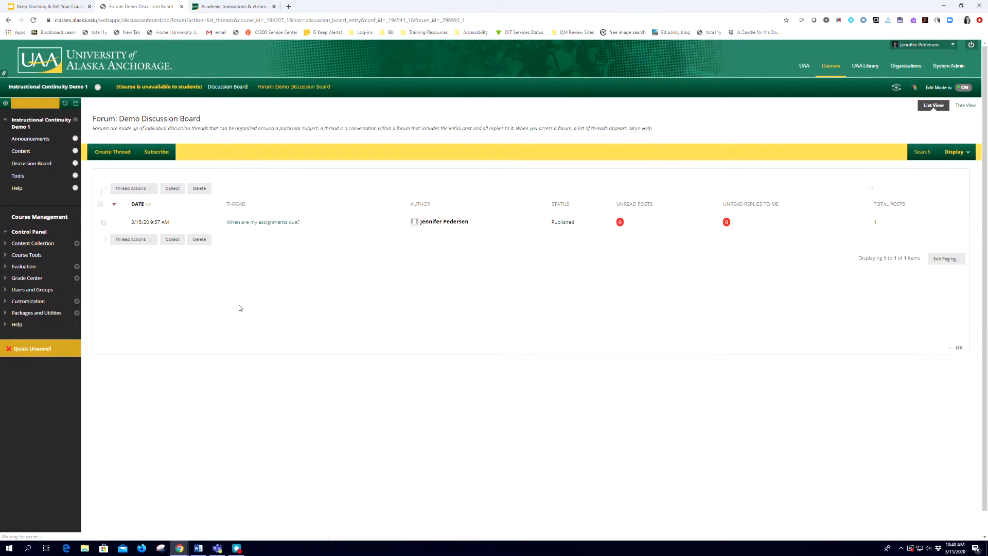
pyautogui.click(268, 224)
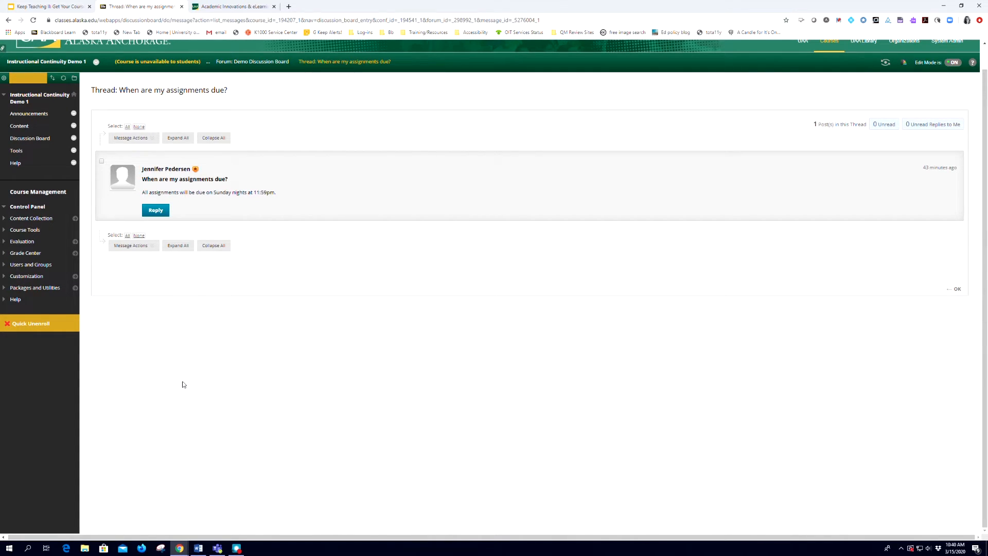
# - Create a content folder named "Week 1" with the text "calendar dates" in the course's Content area
pyautogui.click(26, 126)
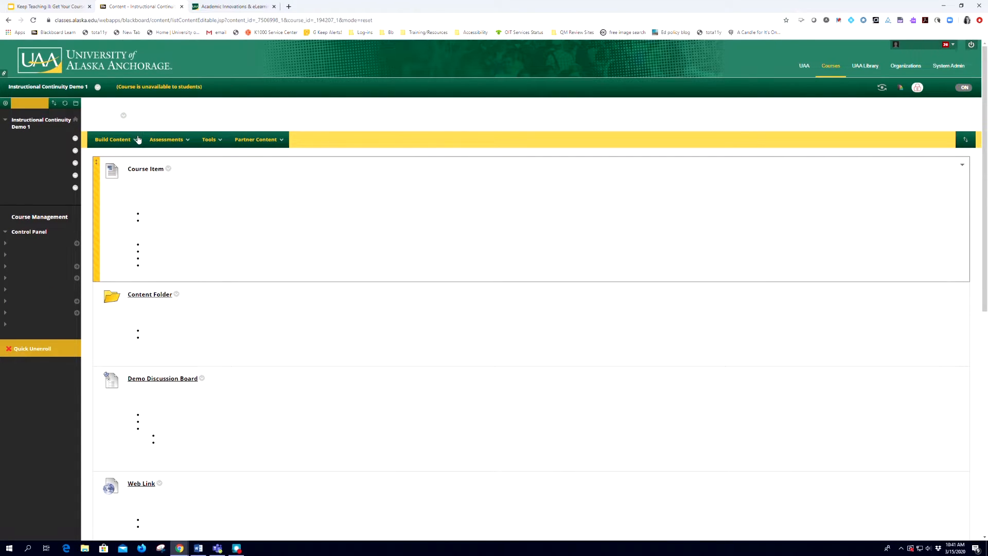
pyautogui.moveTo(280, 143)
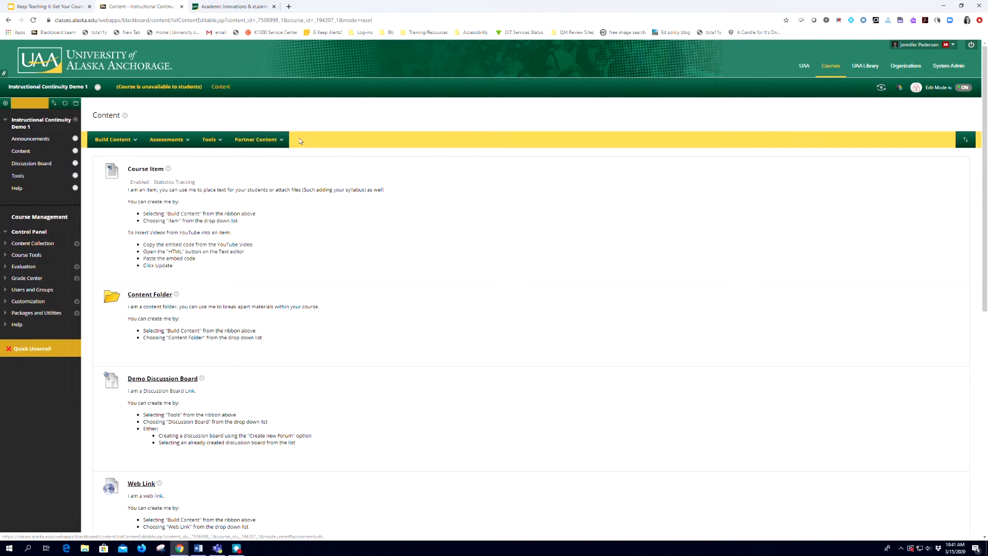
pyautogui.moveTo(130, 144)
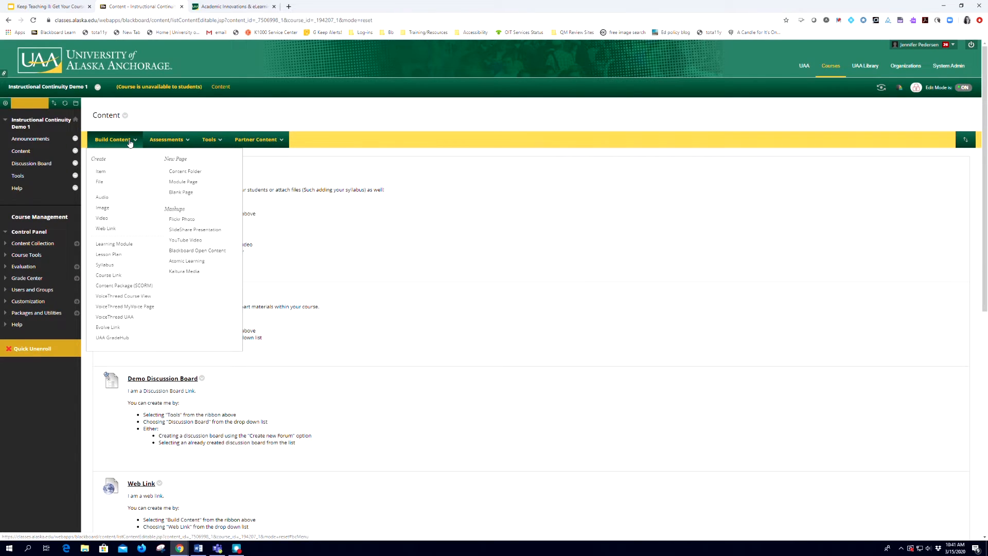
pyautogui.click(184, 171)
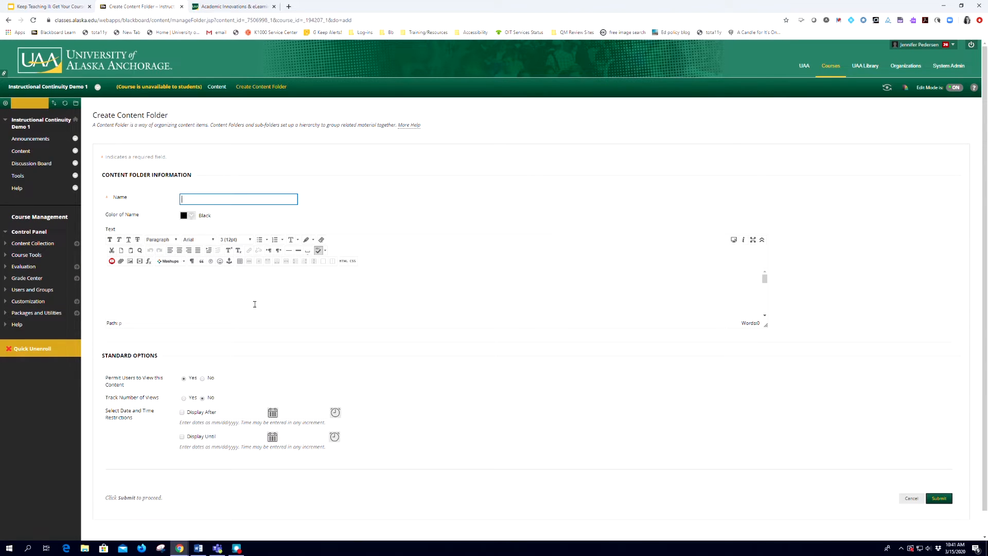
pyautogui.write('Week 1')
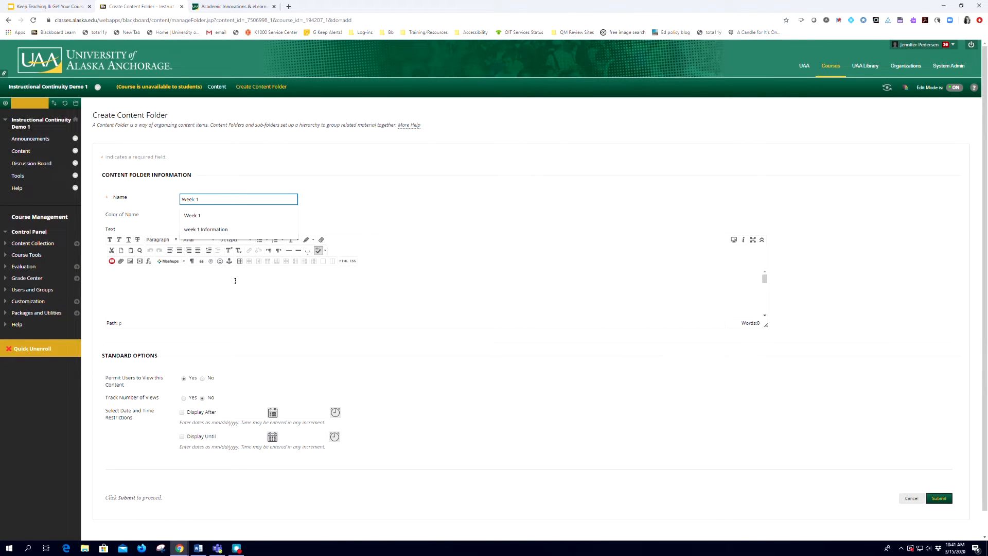
pyautogui.click(229, 287)
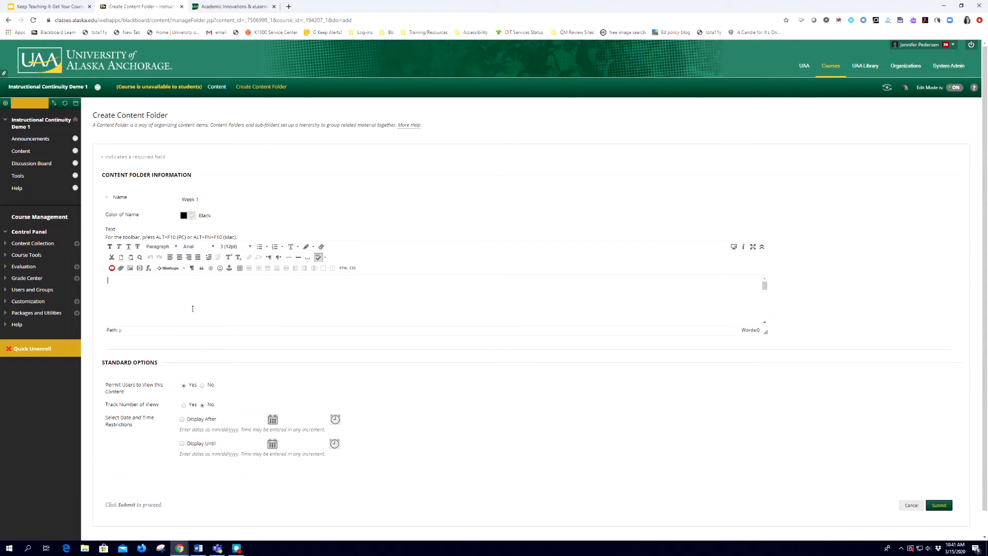
pyautogui.write('calendar dates')
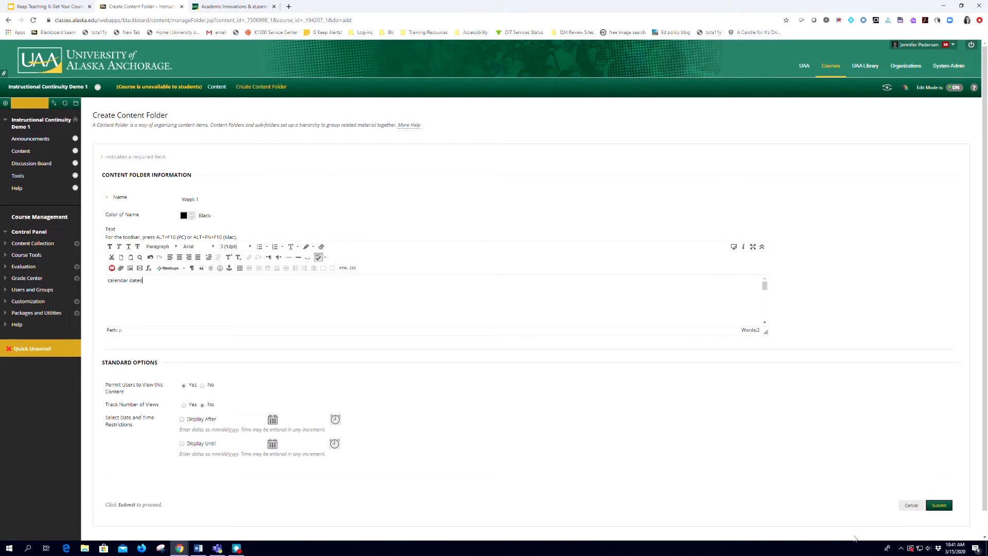
pyautogui.click(938, 507)
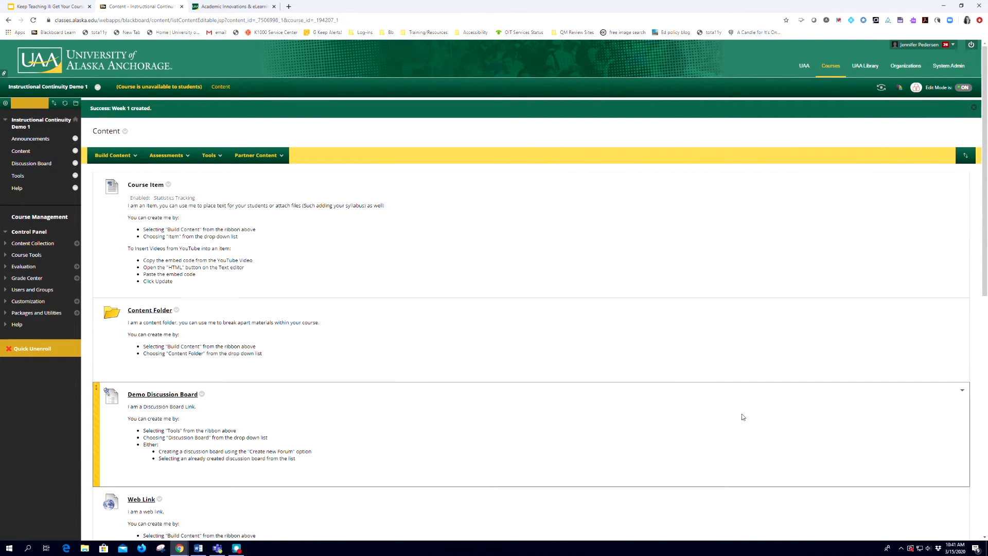
# - Move the Week 1 folder to the beginning of the Content area, above Course Item
pyautogui.scroll(-7, 330, 371)
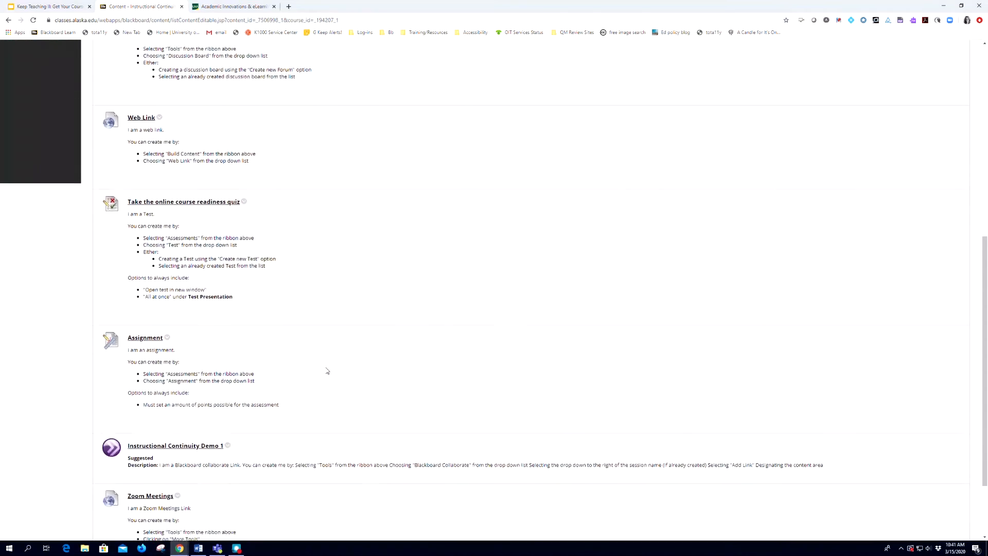
pyautogui.scroll(-2, 327, 370)
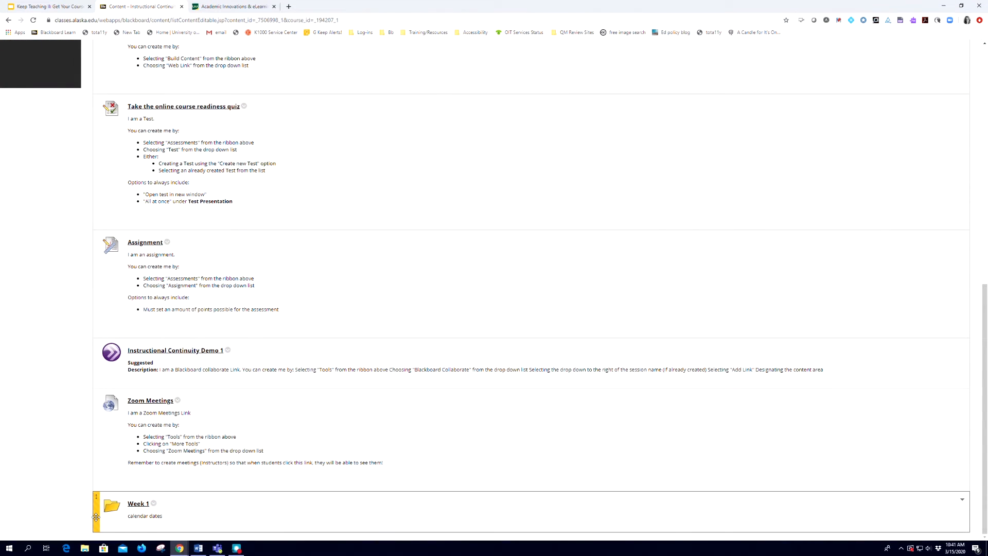
pyautogui.moveTo(96, 516); pyautogui.dragTo(103, 33)
pyautogui.moveTo(103, 30); pyautogui.dragTo(103, 204)
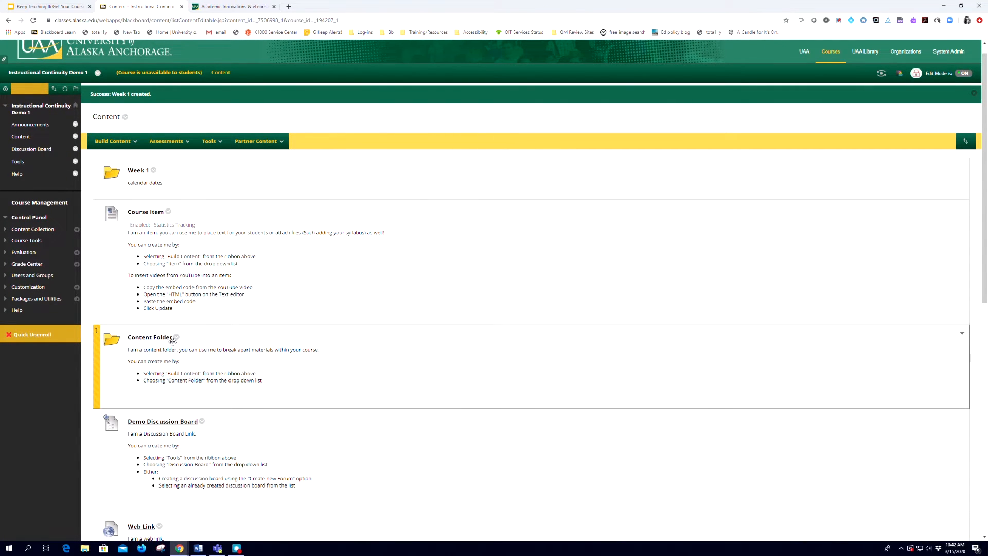
# - Start an item in the Week 1 folder named "Weekly Reading" with the lines "text chapter" and "supplemental material"
pyautogui.click(137, 172)
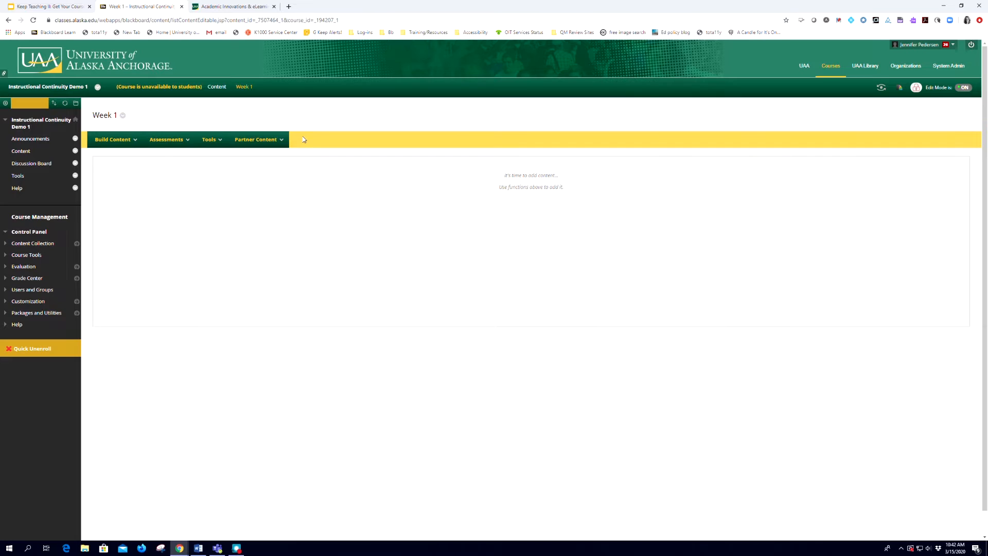
pyautogui.moveTo(128, 142)
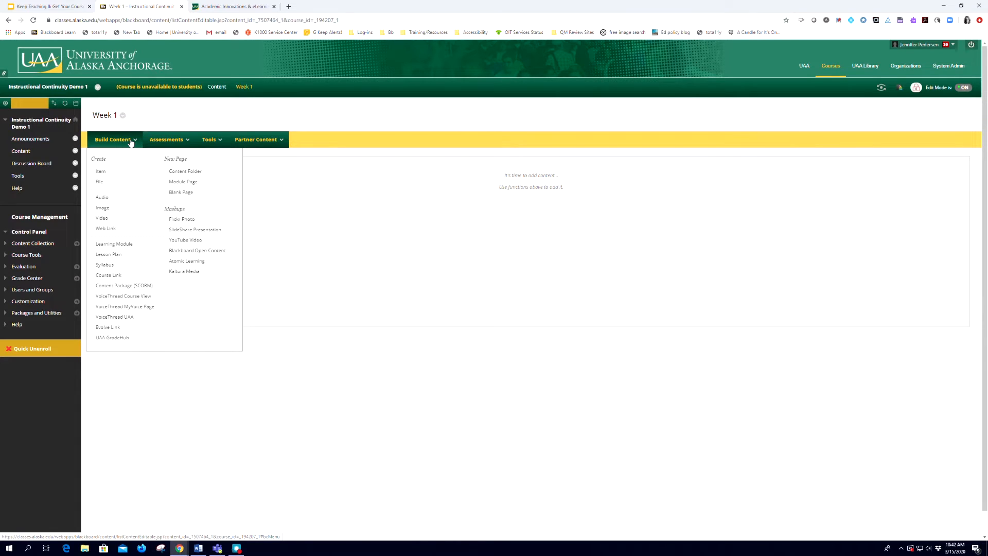
pyautogui.click(102, 172)
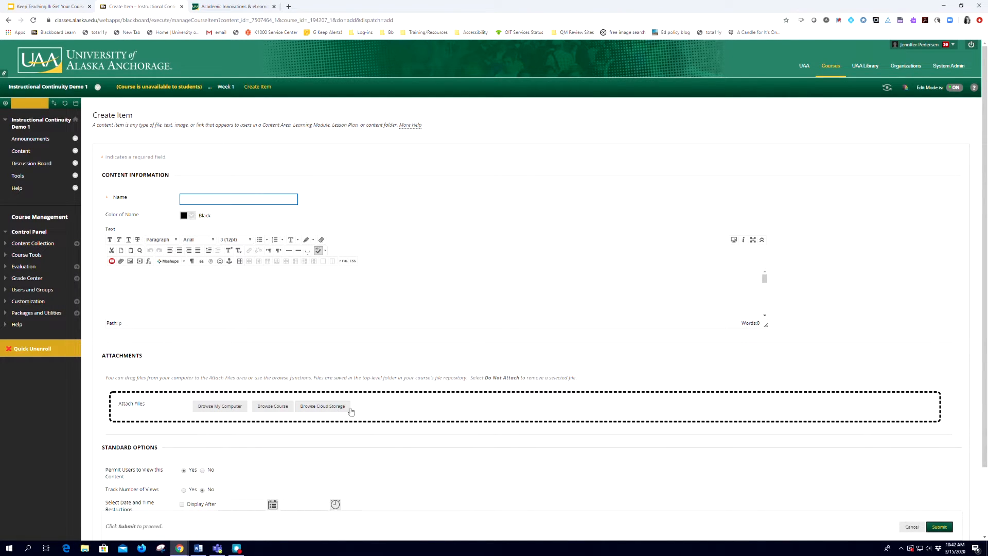
pyautogui.click(219, 199)
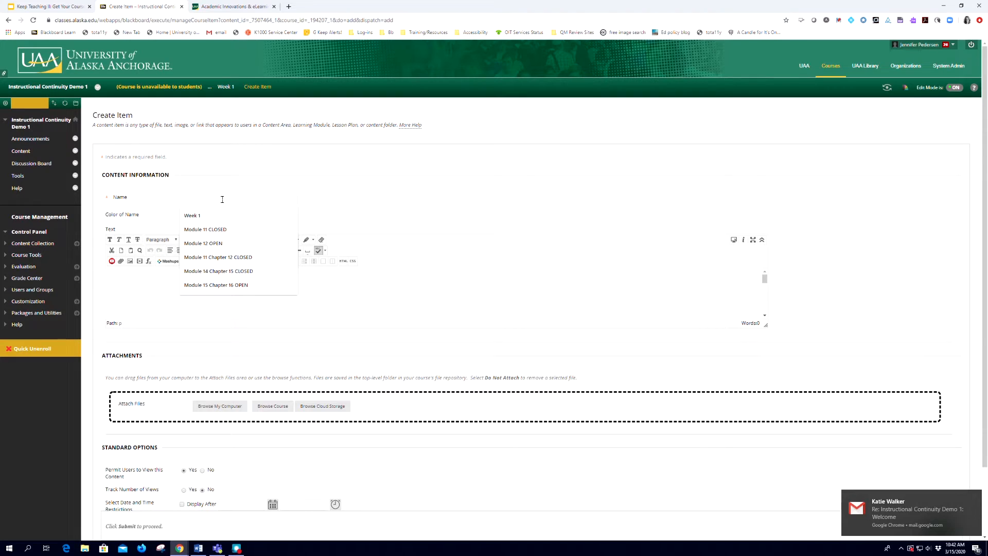
pyautogui.write('Weekly Reading')
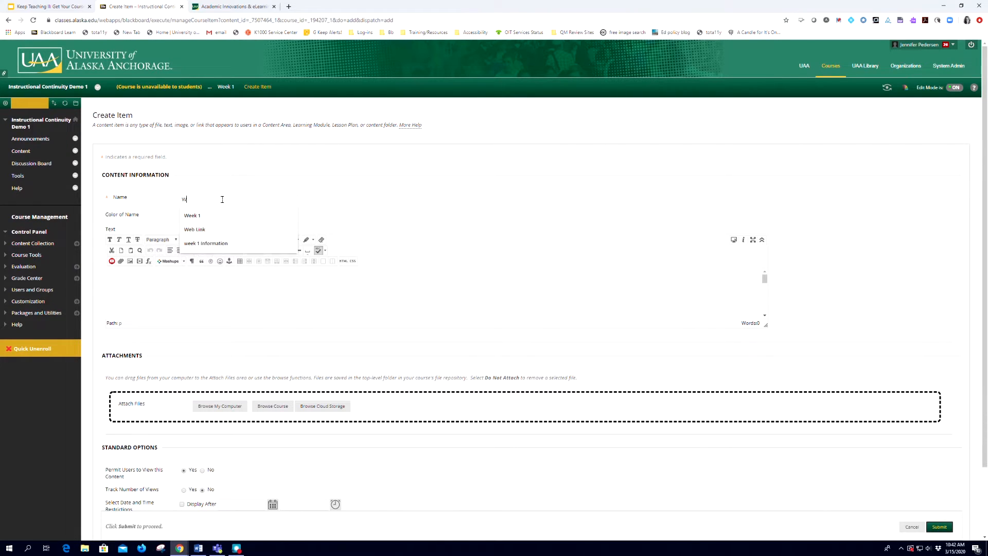
pyautogui.click(191, 291)
pyautogui.write('text chapter')
pyautogui.press('Return')
pyautogui.write('supplemental material')
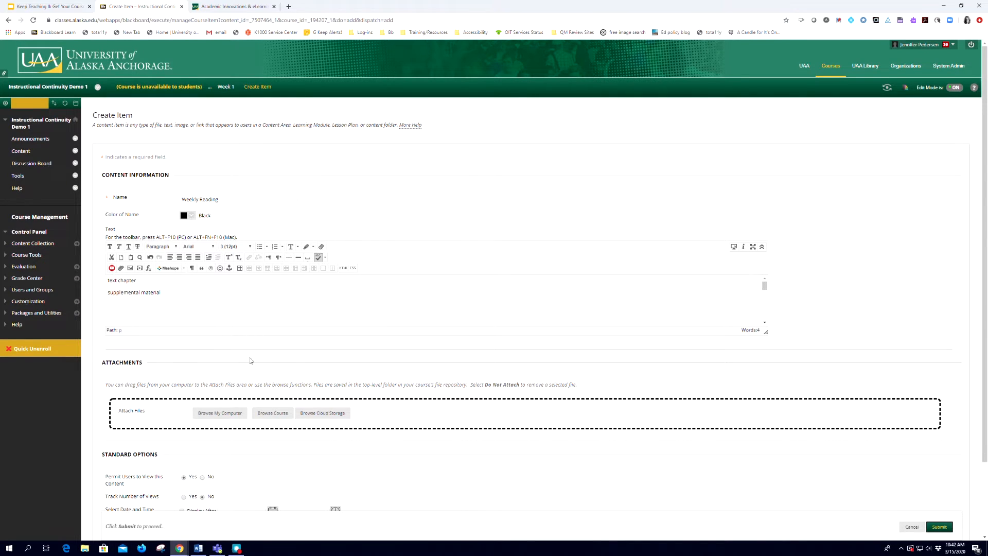
# - Enable tracking of the number of views for the Weekly Reading item and submit it
pyautogui.scroll(-2, 559, 426)
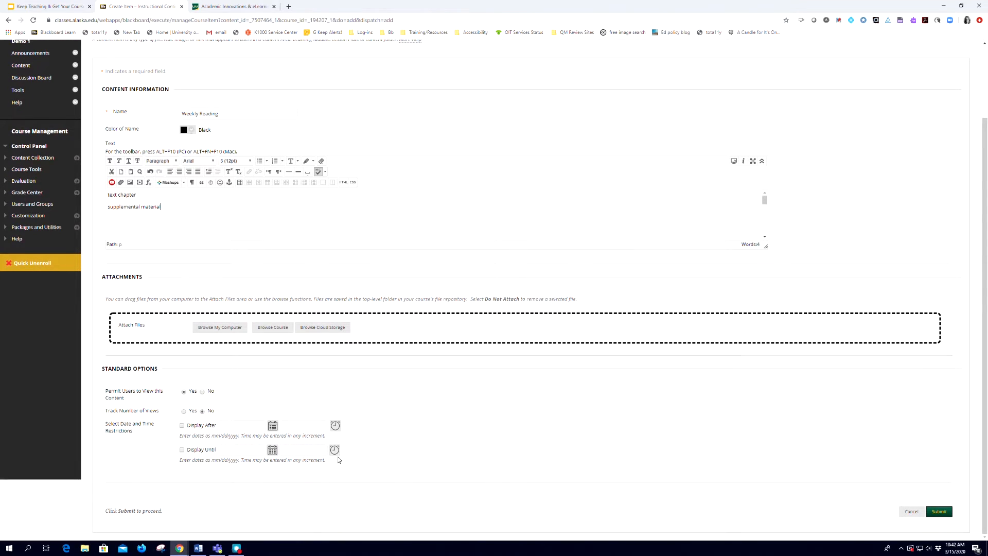
pyautogui.click(184, 412)
pyautogui.click(943, 512)
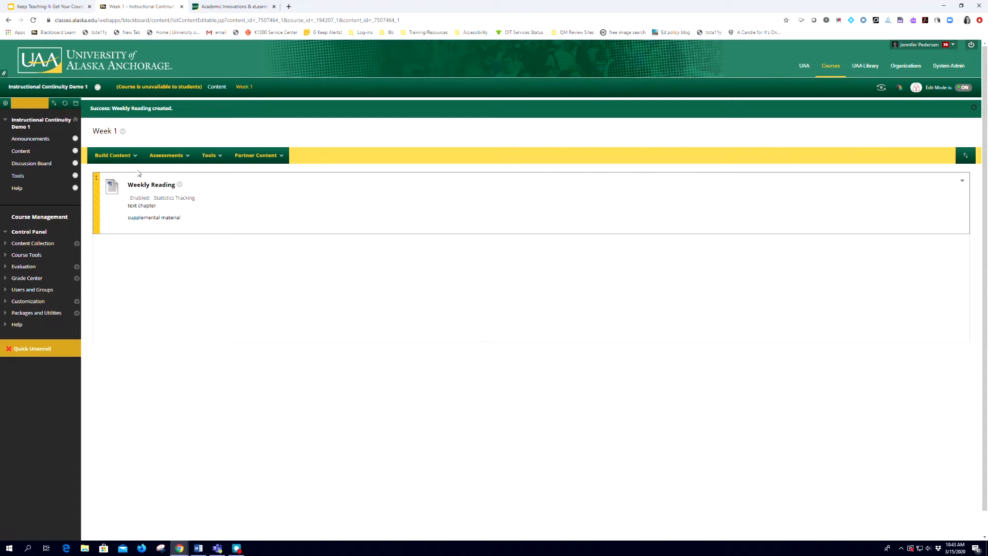
# - Start adding a file to the Week 1 folder
pyautogui.click(125, 156)
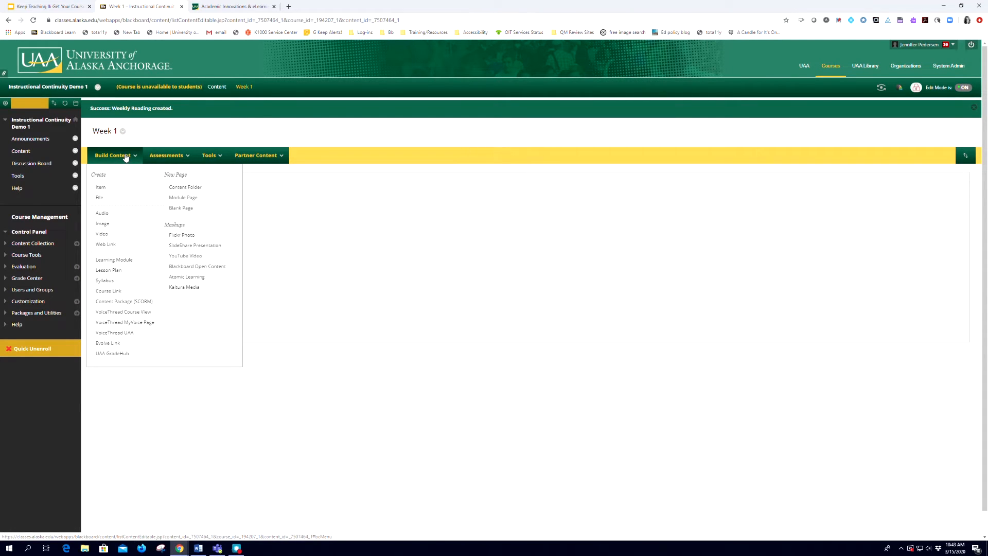
pyautogui.click(100, 198)
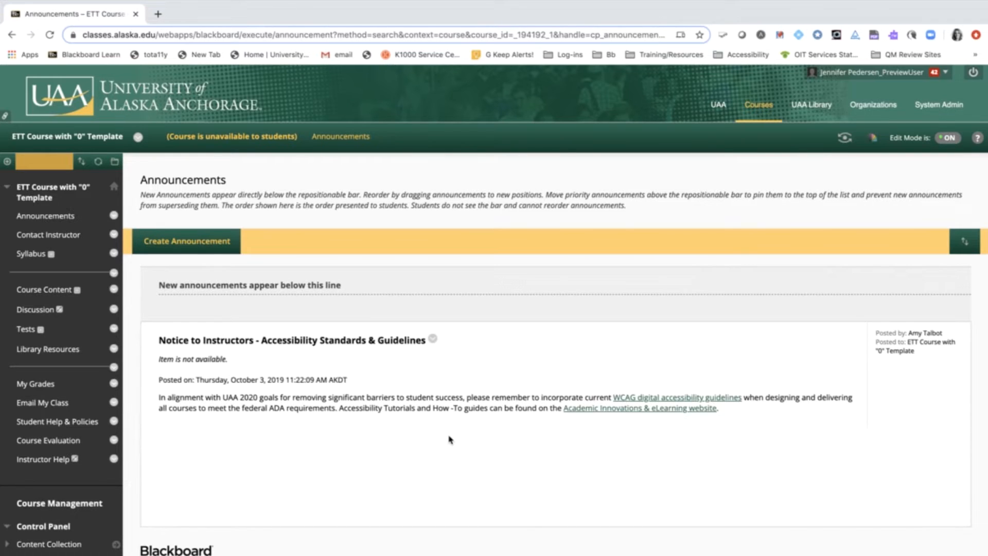
# - Start a file entry named "Syllabus" in the Syllabus area of the ETT Course with "0" Template
pyautogui.click(29, 254)
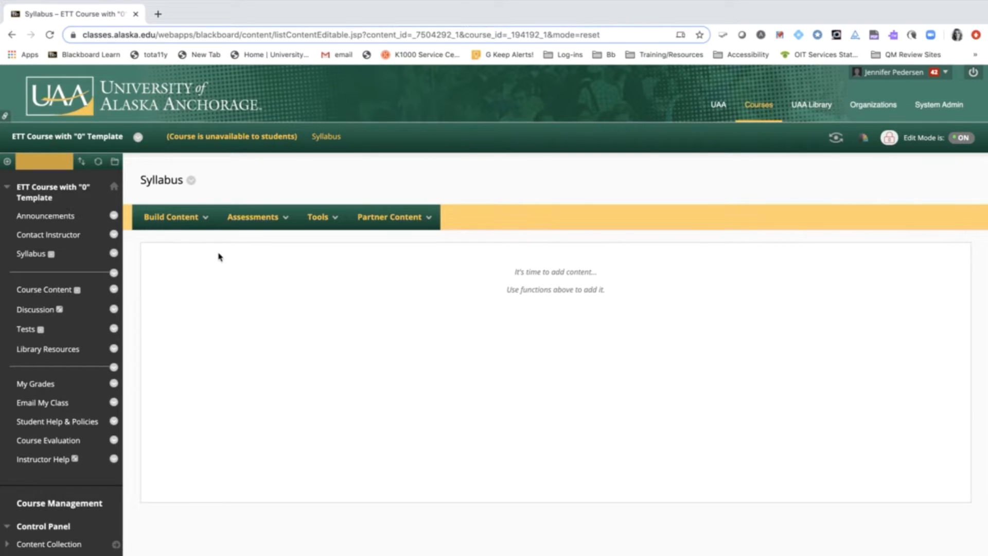
pyautogui.click(197, 226)
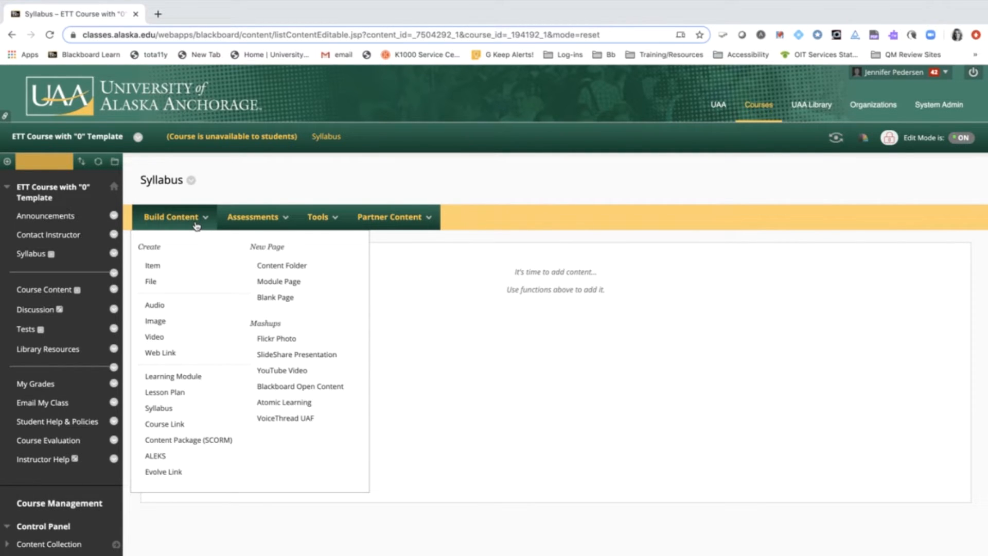
pyautogui.click(170, 284)
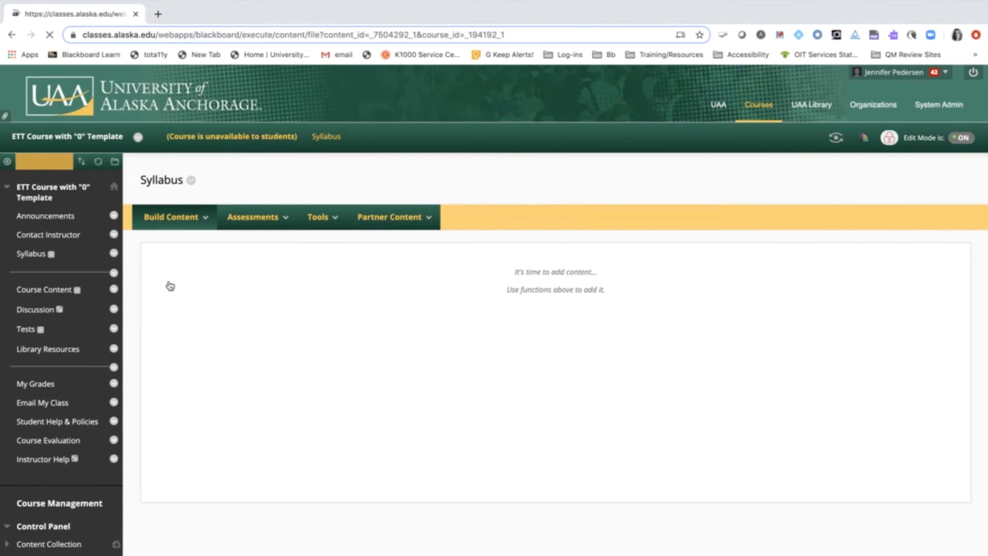
pyautogui.click(356, 353)
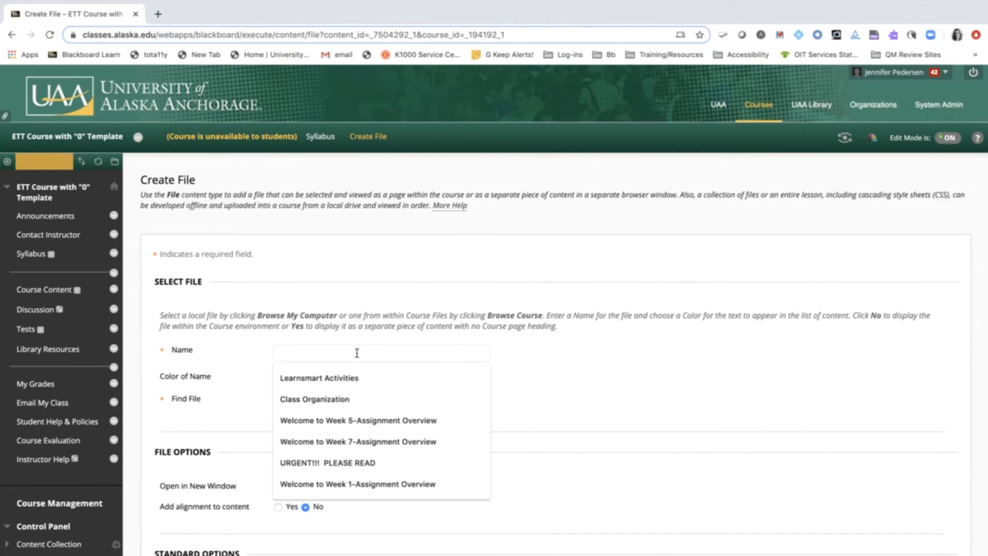
pyautogui.write('Syllabus')
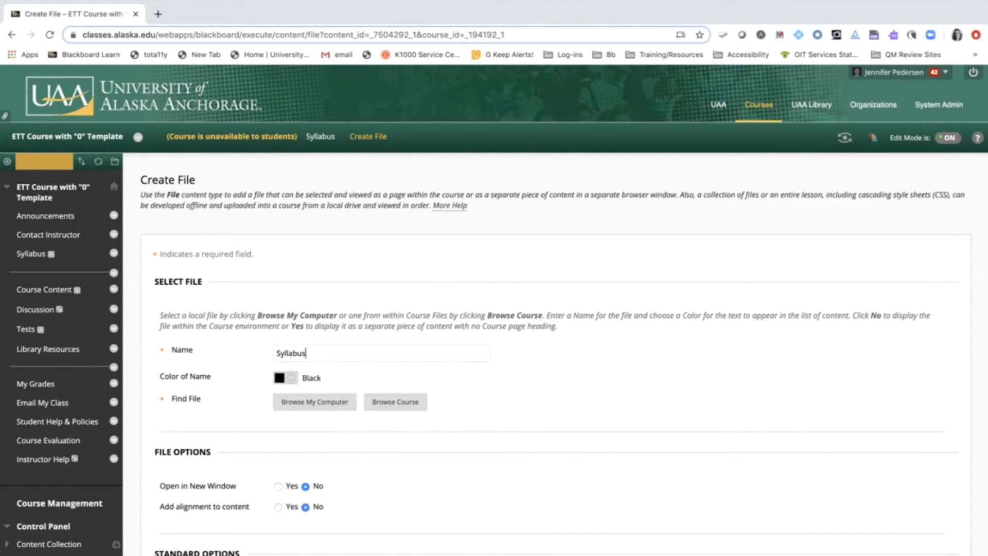
# - Find "accessible syllabus" on the computer and attach Accessible Syllabus Template (1).docx to the Syllabus file entry
pyautogui.scroll(-4, 551, 370)
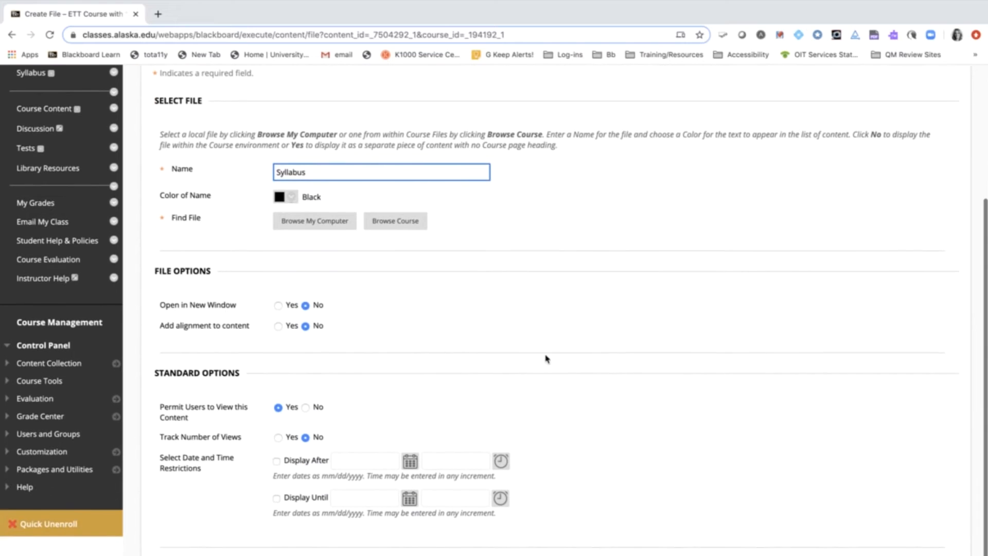
pyautogui.click(319, 222)
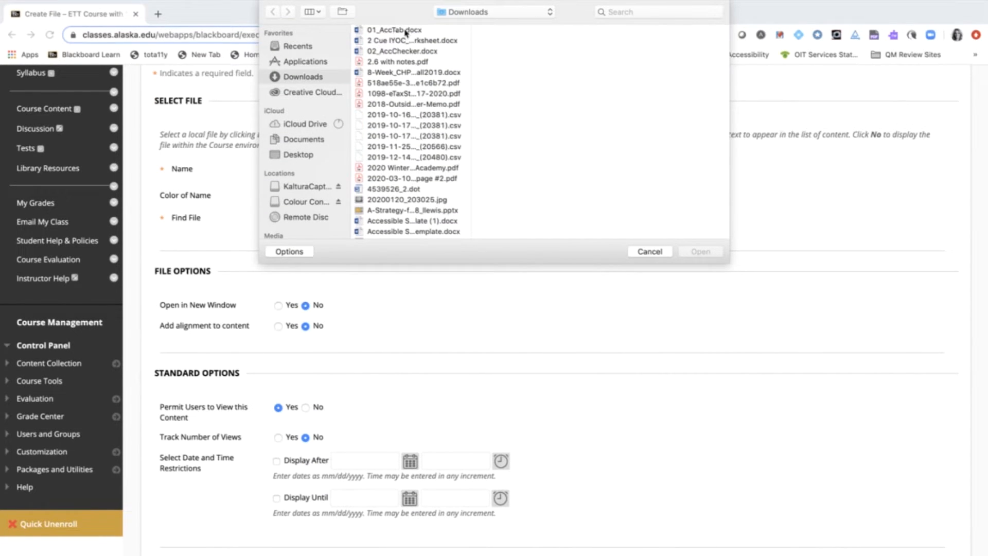
pyautogui.click(612, 12)
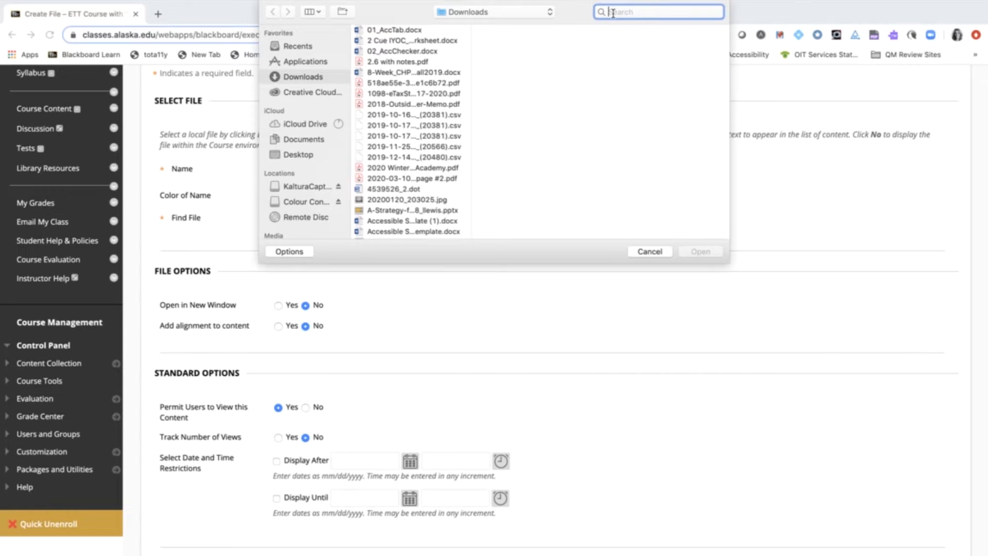
pyautogui.write('accessib')
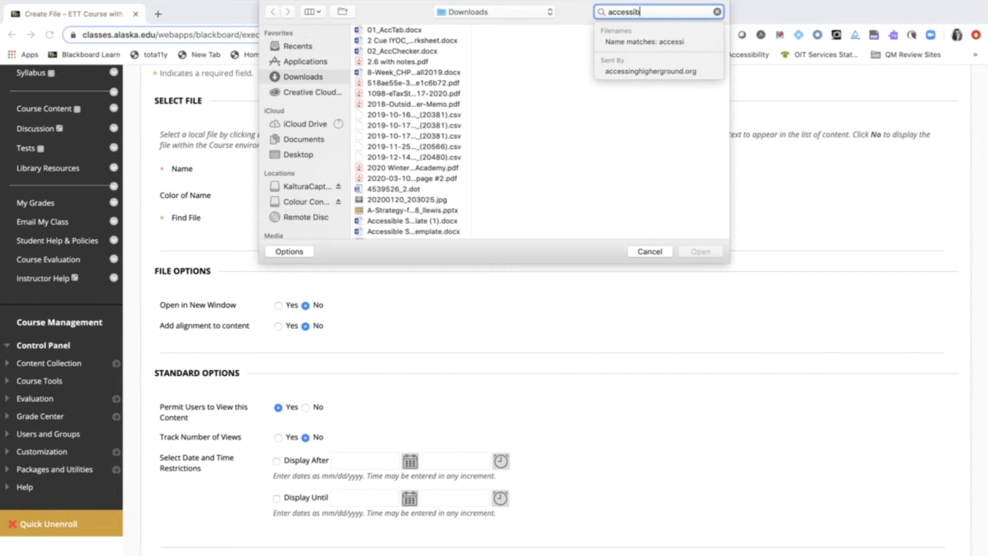
pyautogui.write('le syllabus')
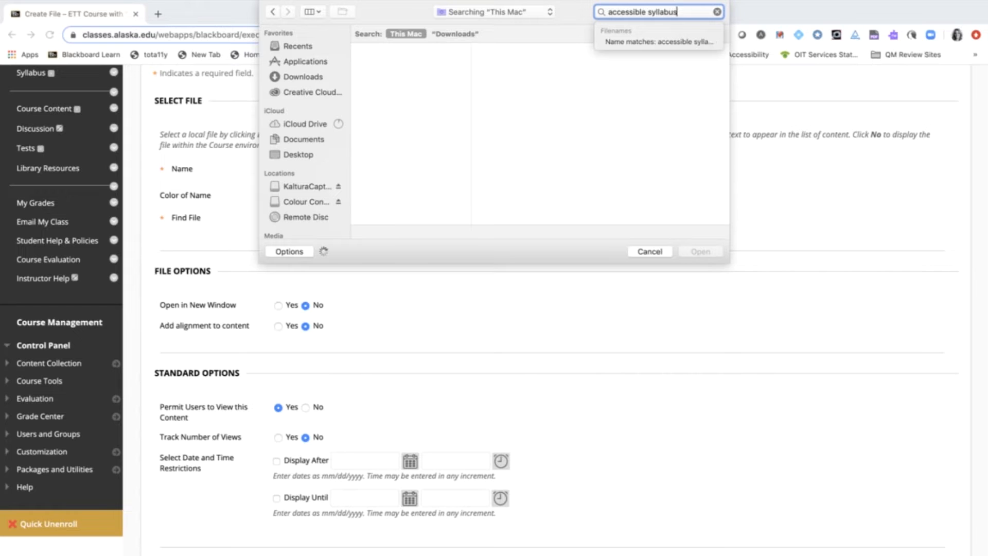
pyautogui.click(434, 65)
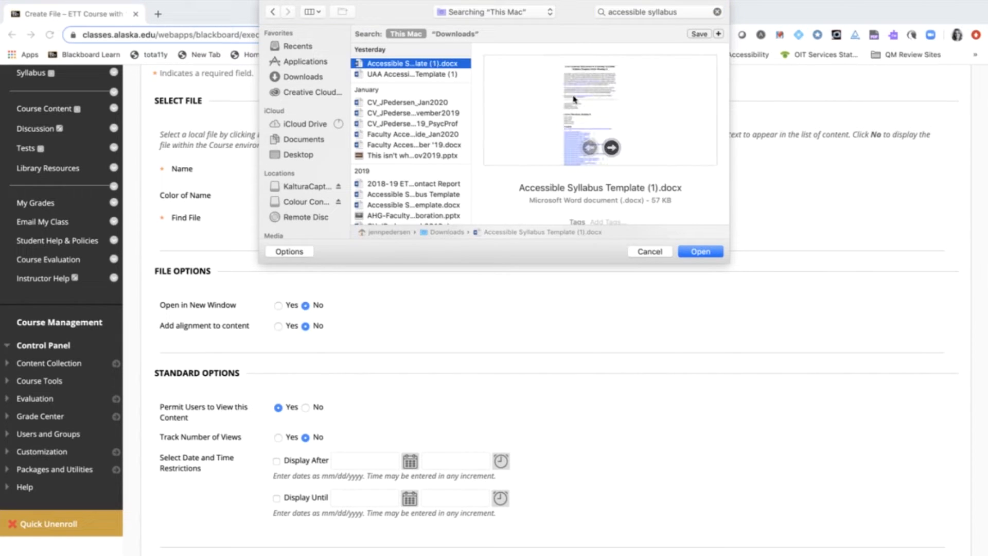
pyautogui.click(694, 252)
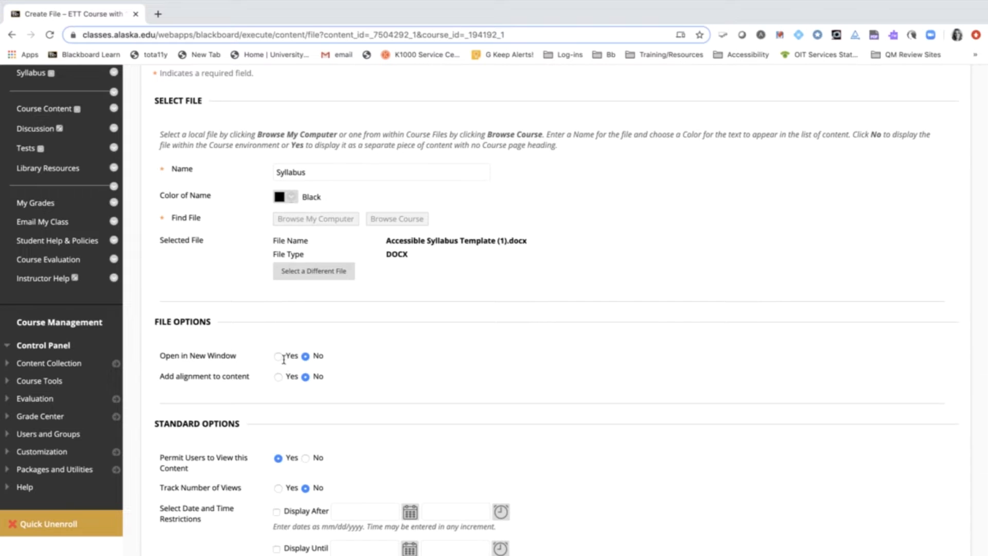
# - Enable tracking of the number of views for the Syllabus file and submit it
pyautogui.click(278, 488)
pyautogui.scroll(-2, 752, 481)
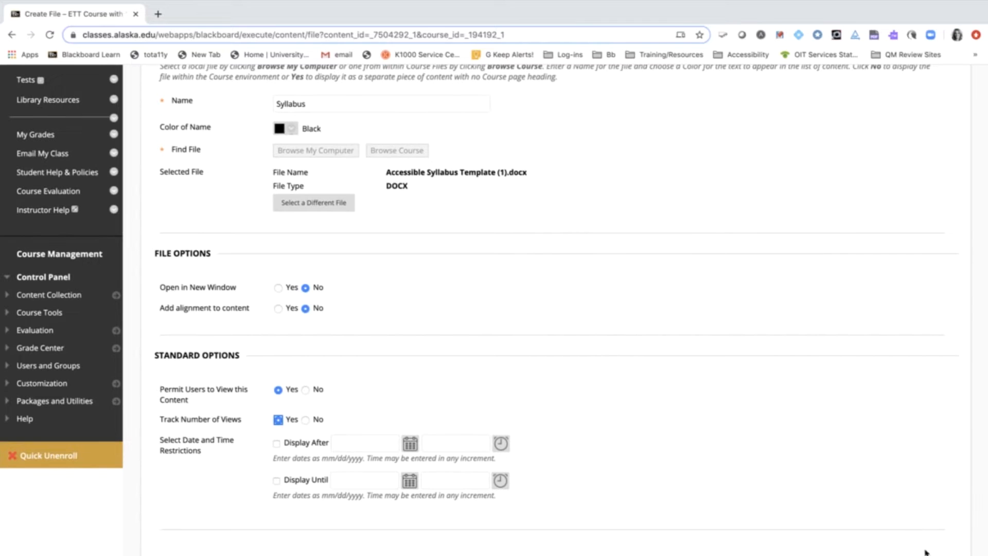
pyautogui.click(934, 553)
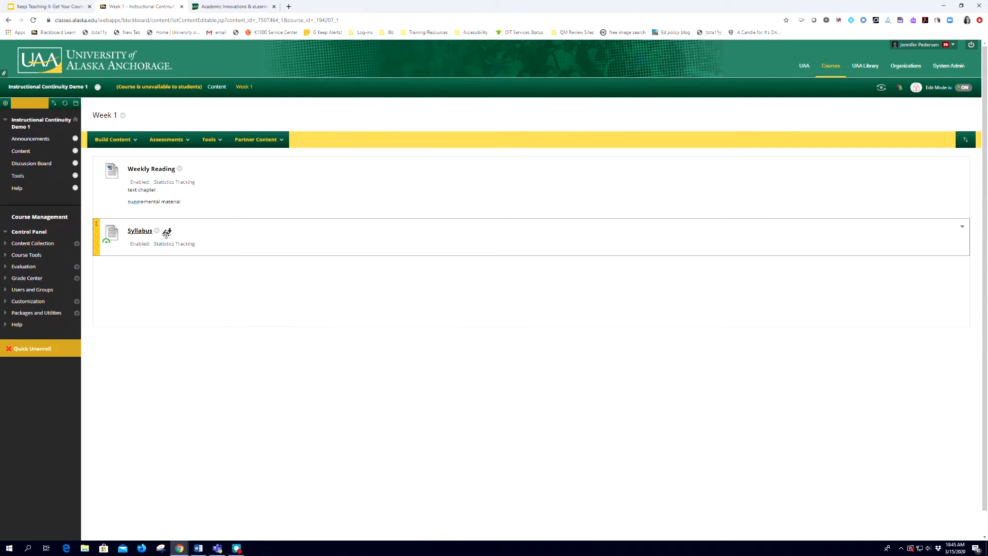
# - Start a web link named "AI&e" in the Week 1 folder, copying its URL from the open Academic Innovations & eLearning page
pyautogui.click(109, 140)
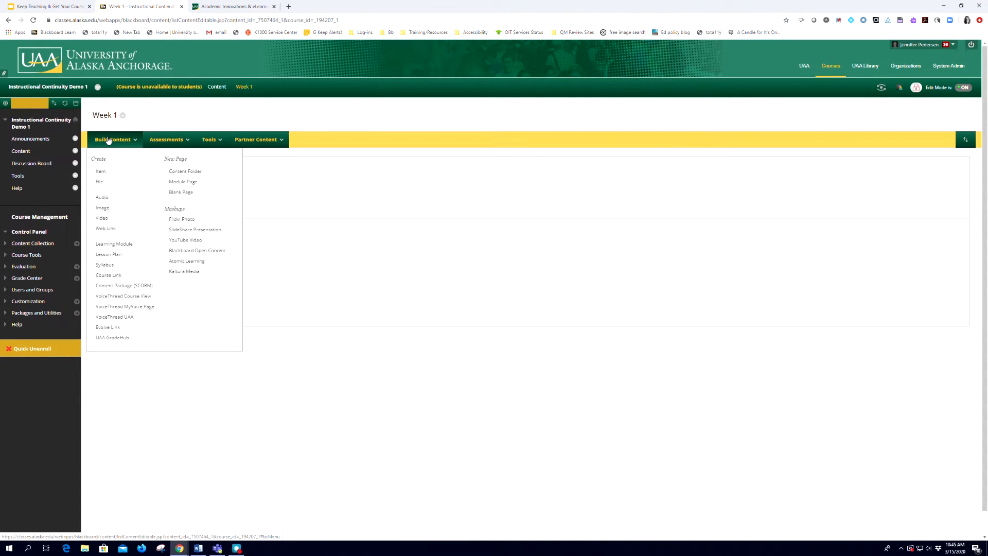
pyautogui.click(107, 229)
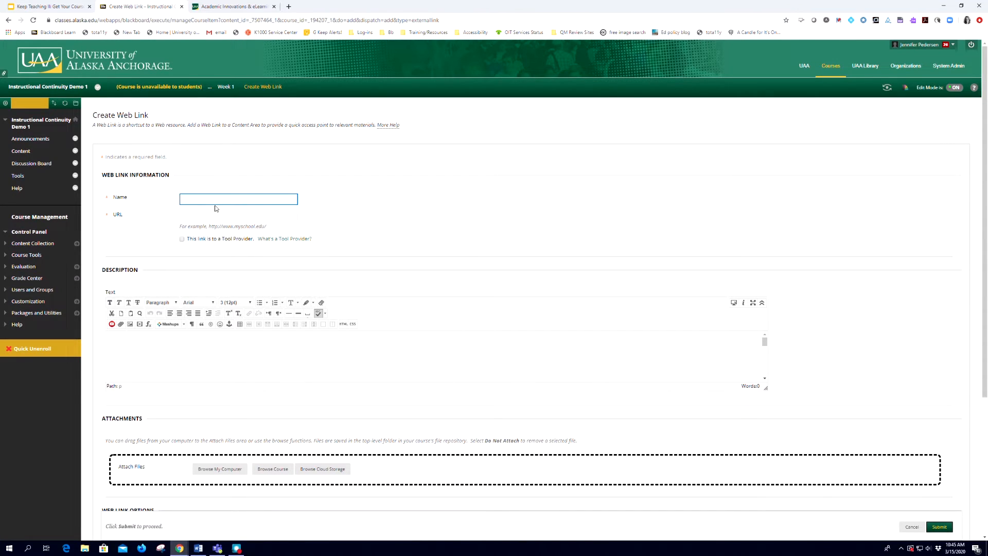
pyautogui.write('Al&e')
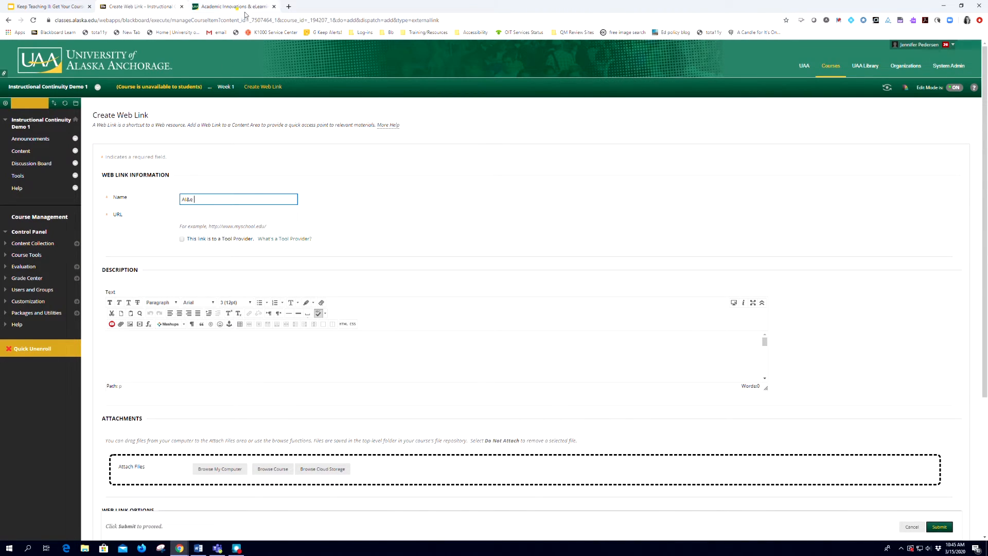
pyautogui.click(237, 7)
pyautogui.click(311, 20)
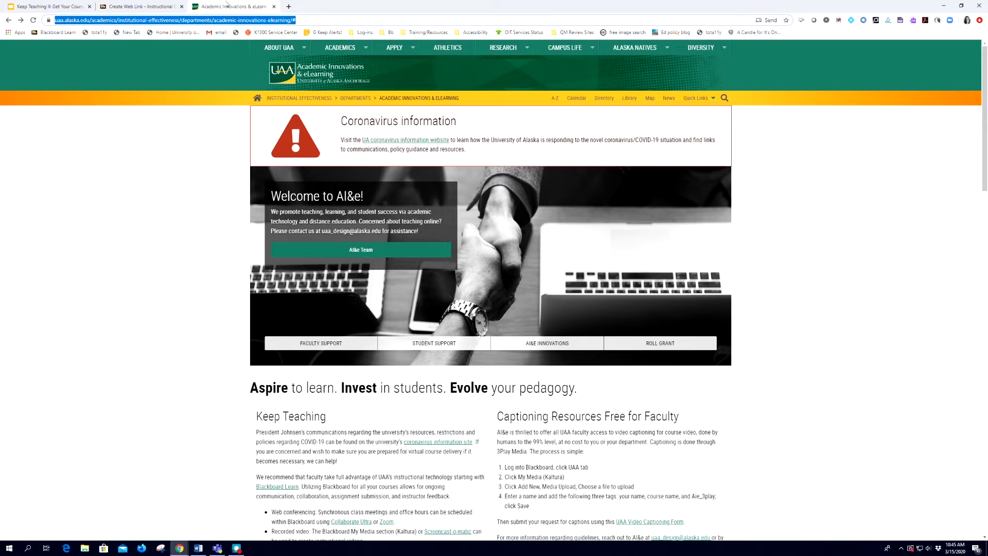
pyautogui.click(152, 6)
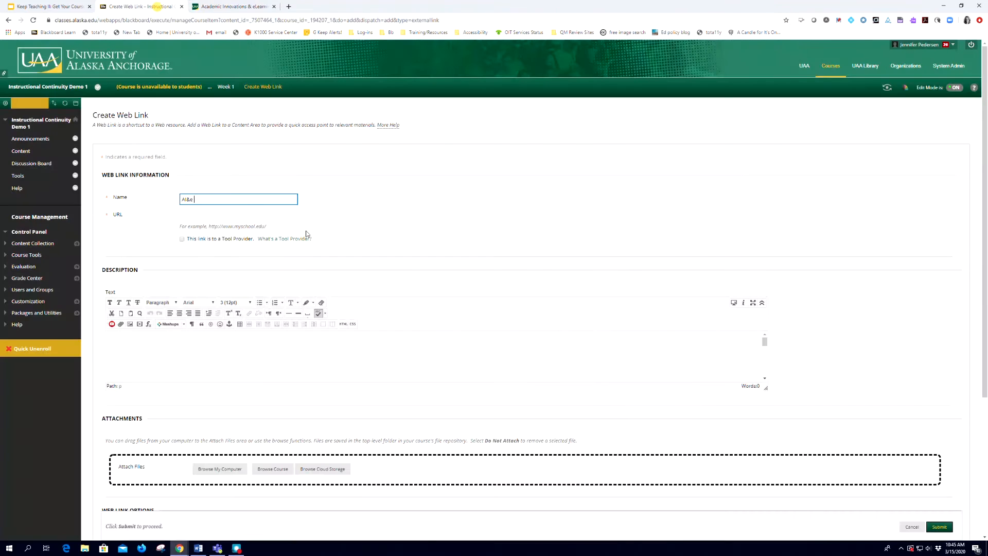
pyautogui.click(244, 218)
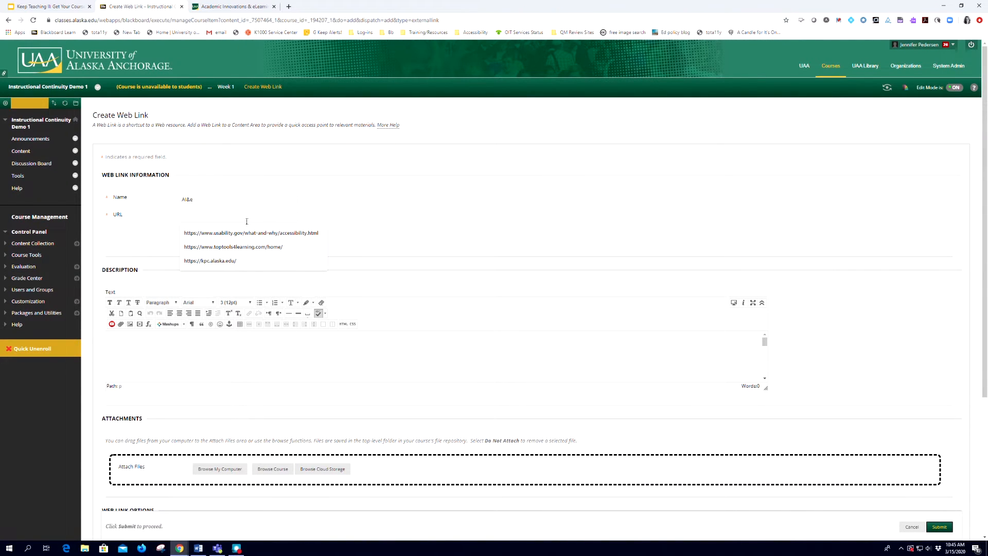
pyautogui.hotkey('ctrl', 'v')
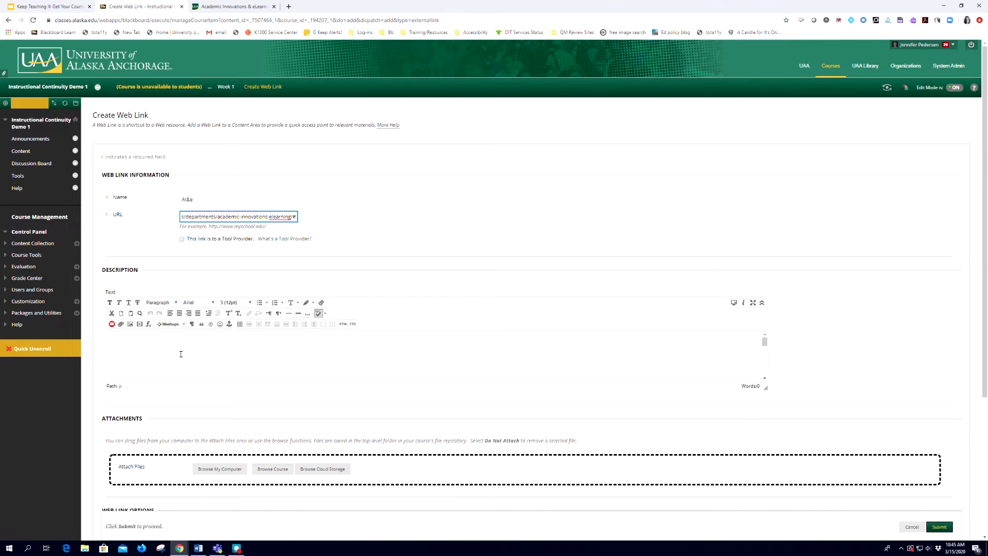
# - Submit the AI&e web link with no description, test it, and return to the Week 1 folder
pyautogui.click(181, 354)
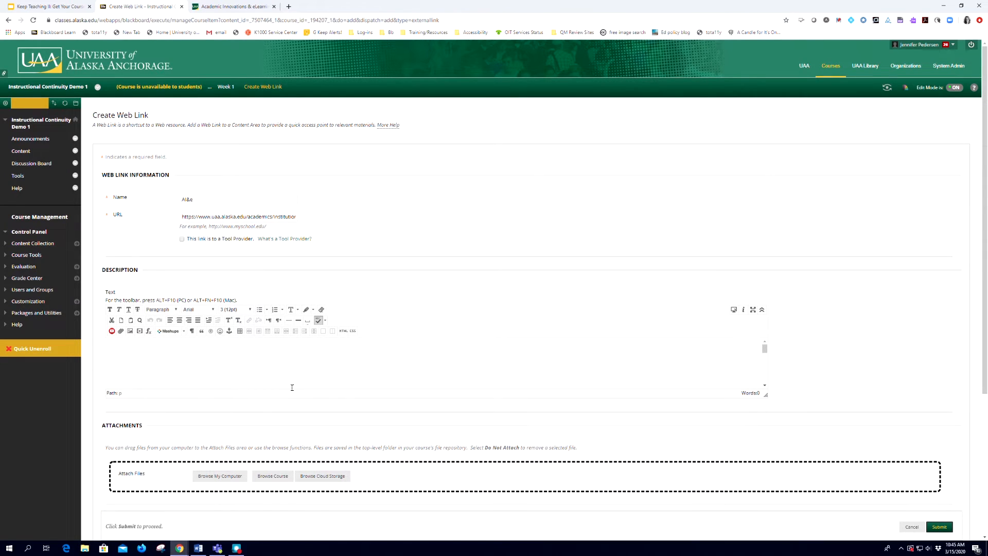
pyautogui.scroll(-4, 425, 414)
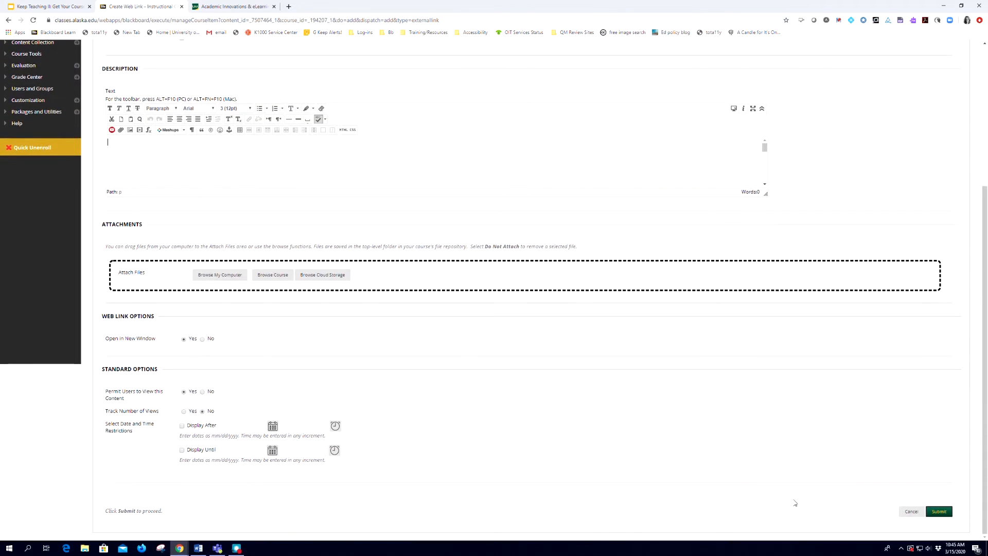
pyautogui.click(939, 511)
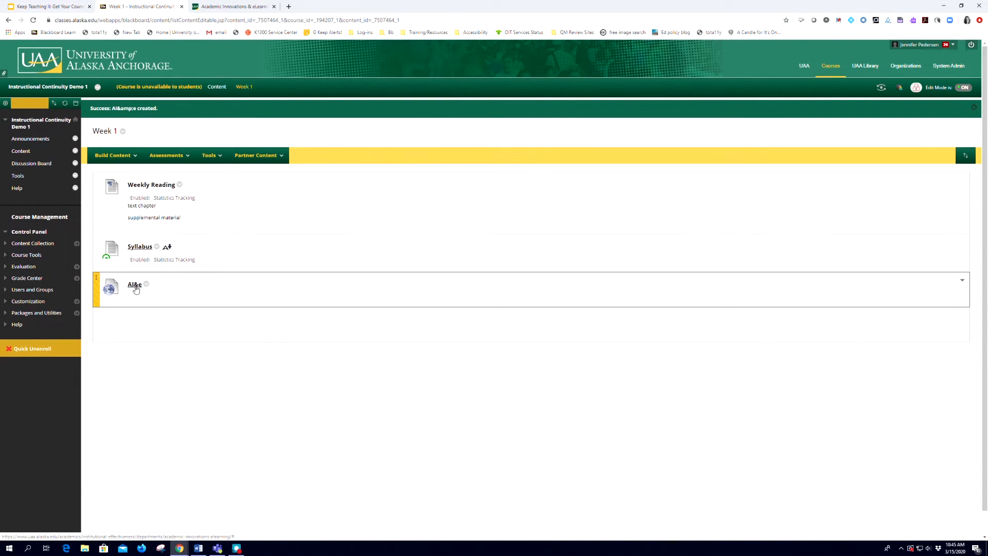
pyautogui.click(134, 286)
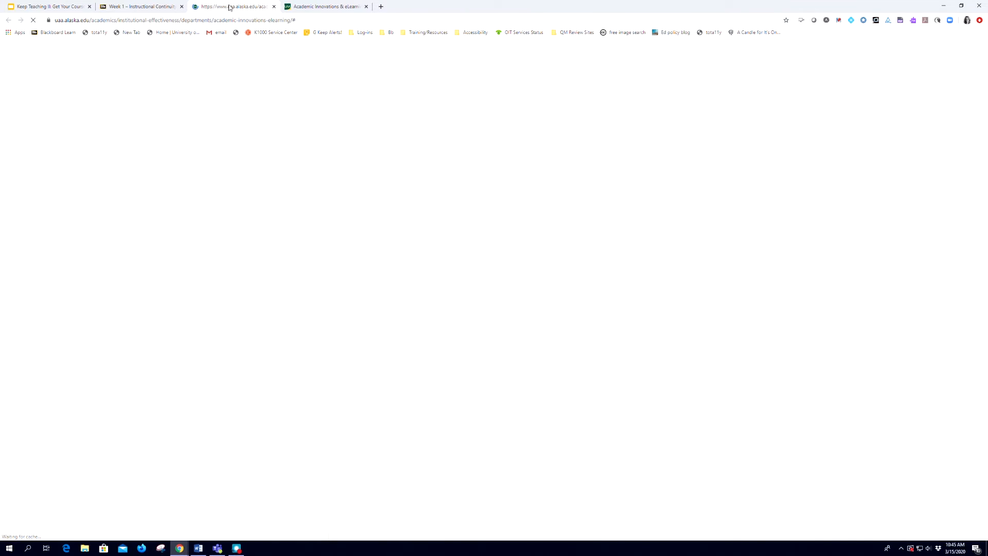
pyautogui.click(142, 7)
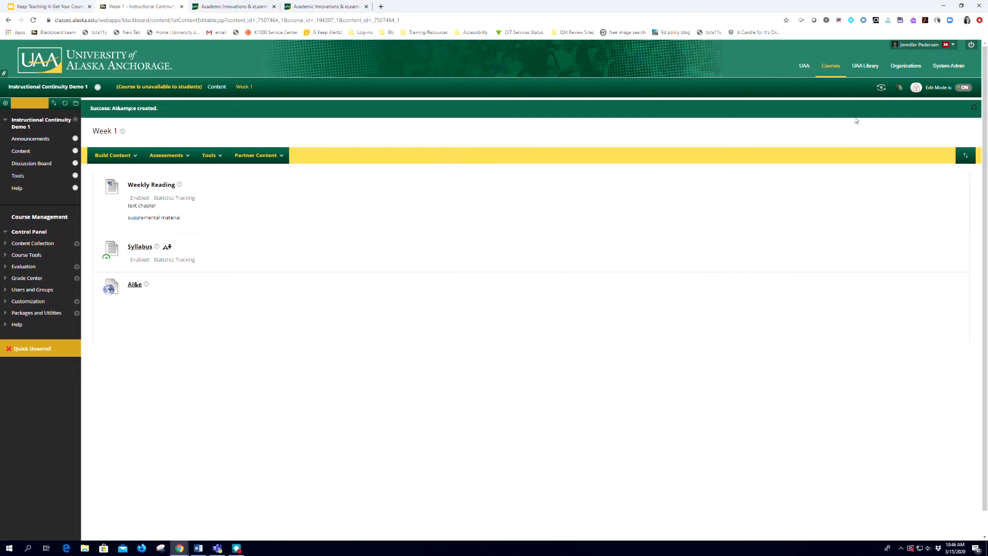
# - Preview the course as a student, check the announcements, Content area and Week 1 folder, and exit the preview
pyautogui.click(882, 88)
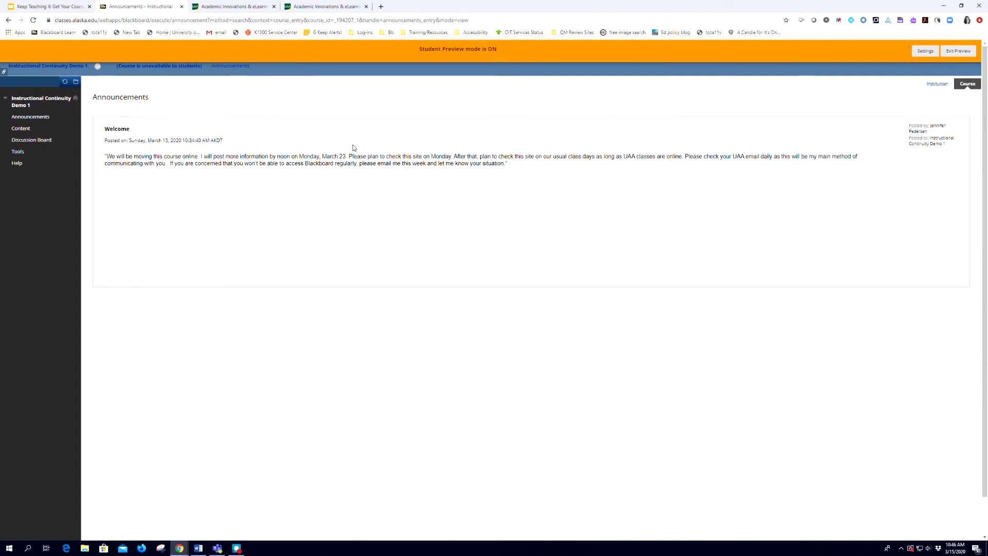
pyautogui.click(21, 128)
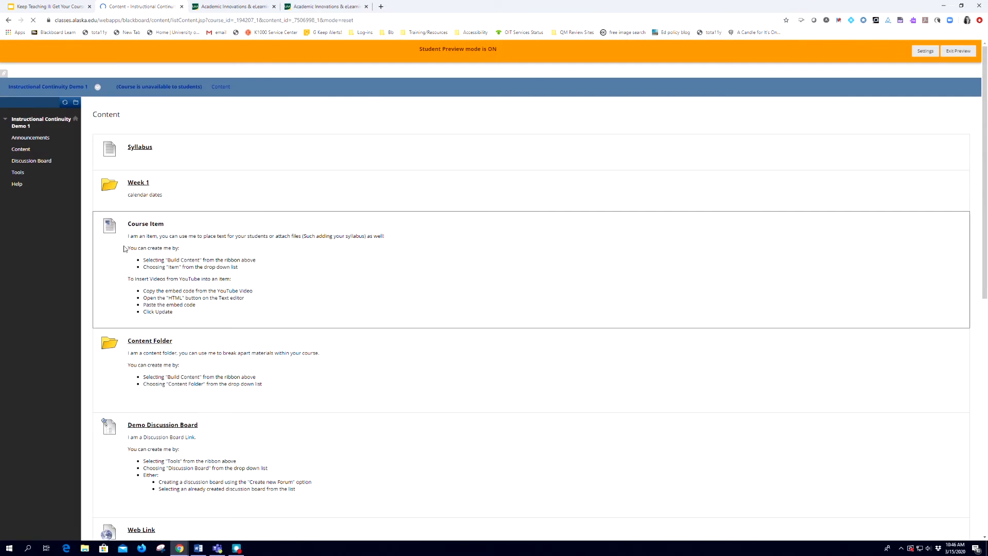
pyautogui.scroll(-1, 237, 229)
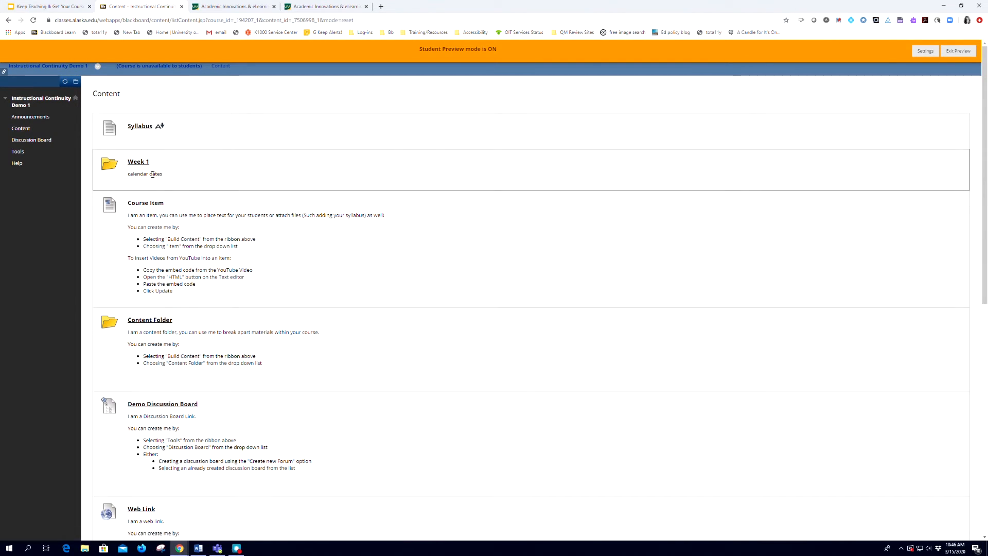
pyautogui.click(142, 162)
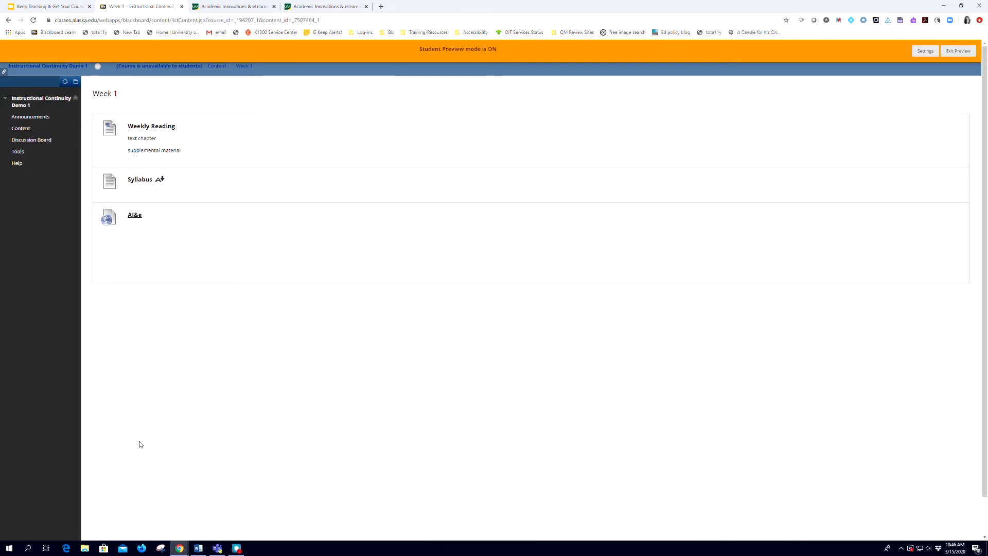
pyautogui.click(958, 51)
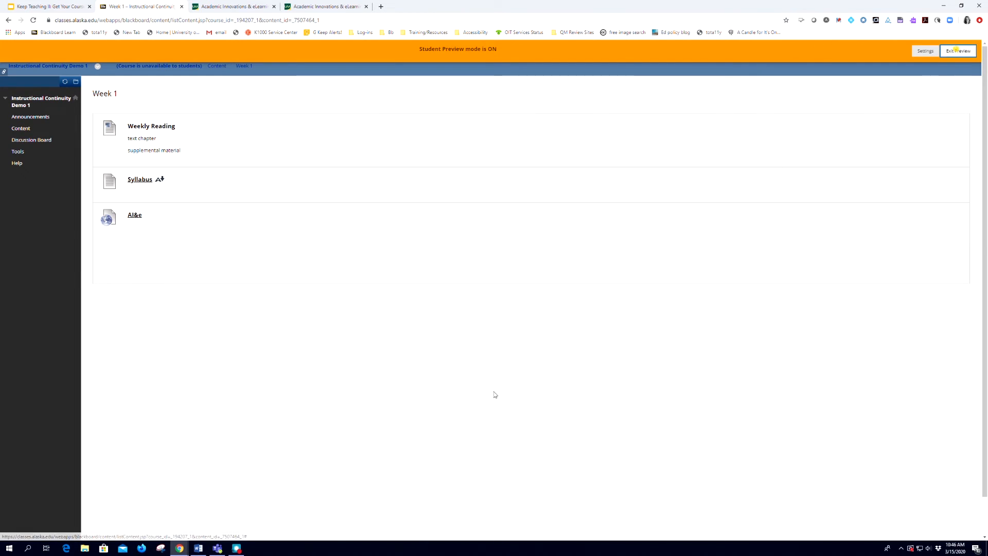
pyautogui.click(562, 368)
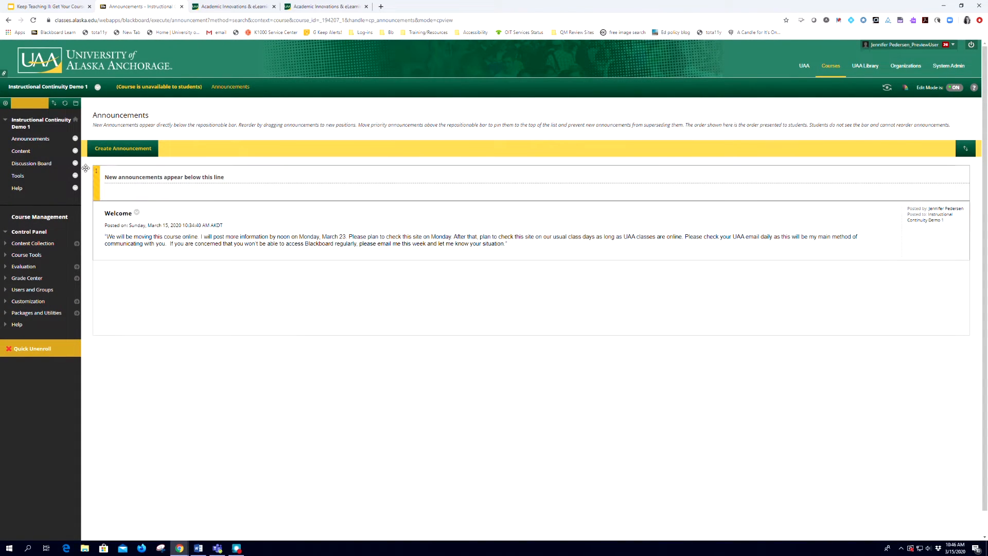
# - Start a Kaltura Media item in the Content area using the video "Intro Video Final" from My Media
pyautogui.click(21, 151)
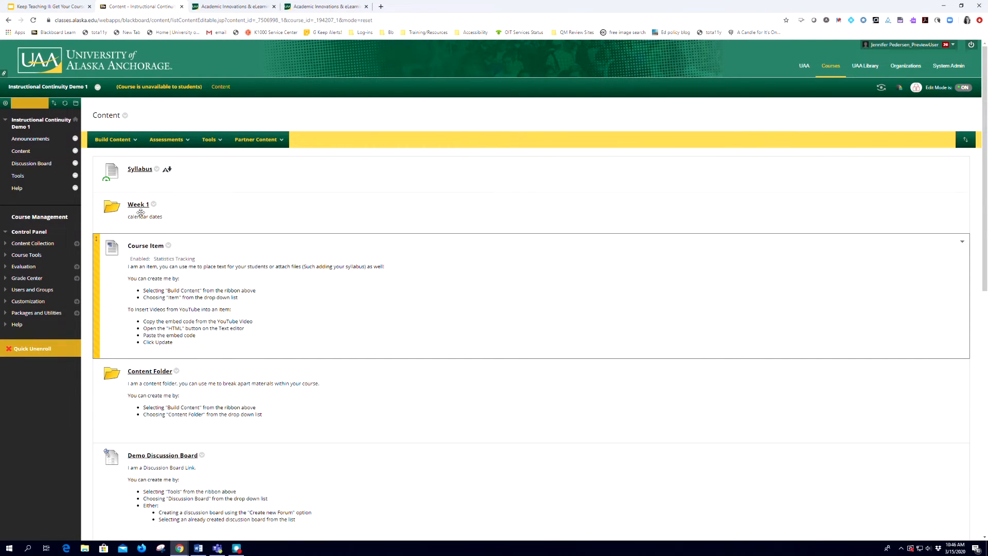
pyautogui.click(125, 141)
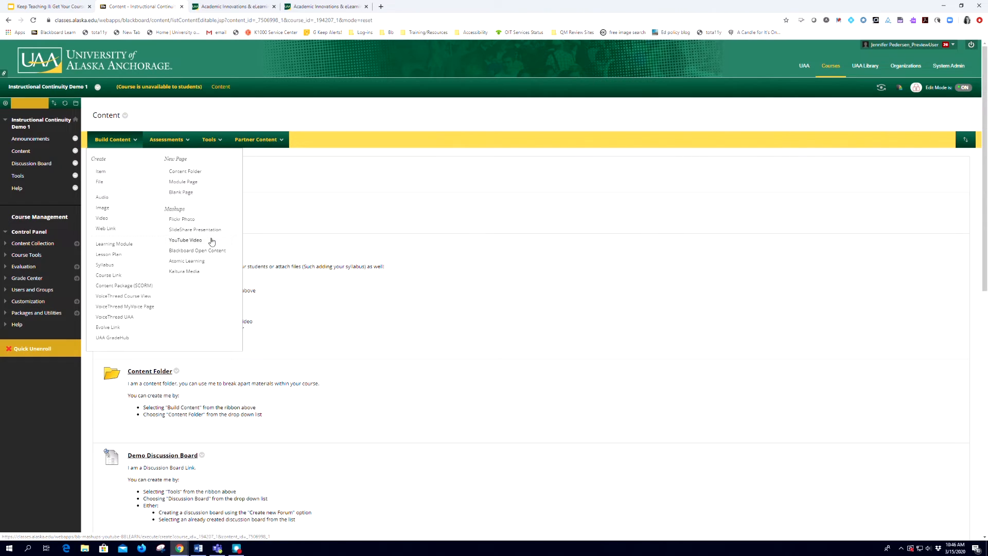
pyautogui.click(205, 273)
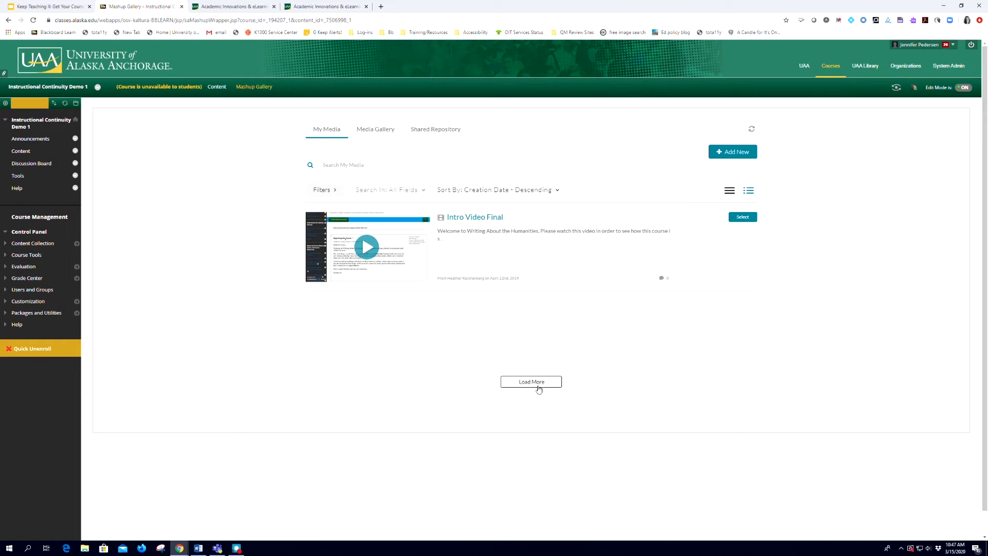
pyautogui.click(743, 216)
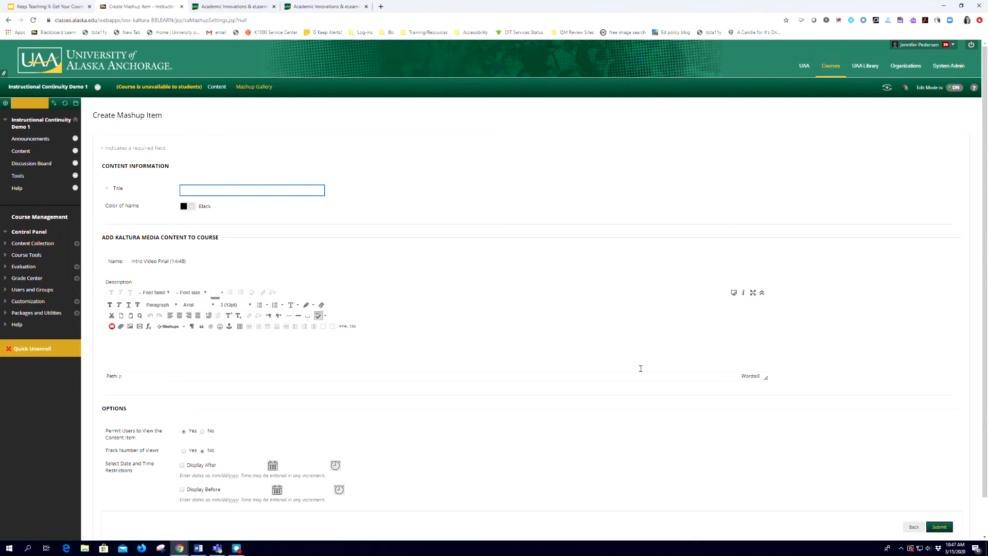
# - Title the media item "Intro video", submit it, and locate it in the Content area
pyautogui.click(254, 187)
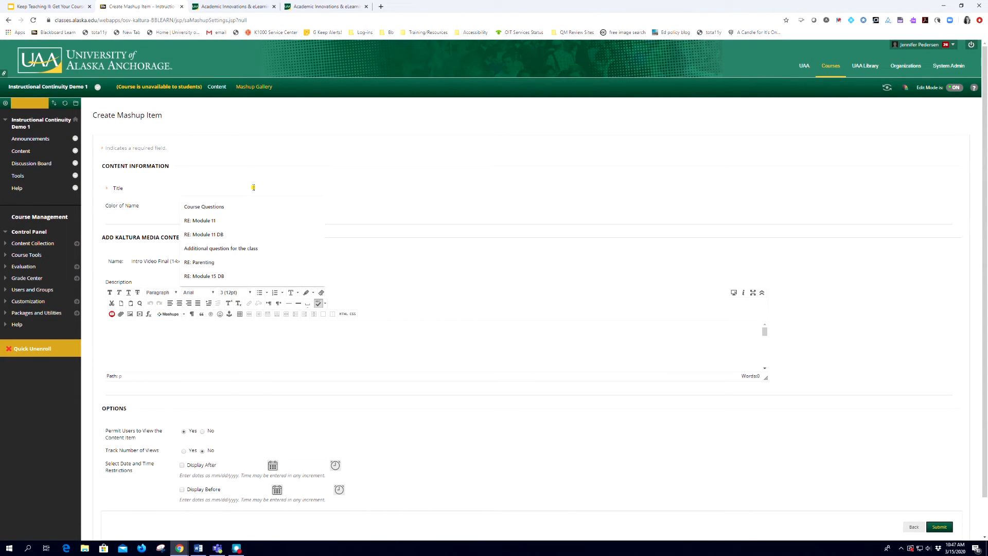
pyautogui.write('Intro video')
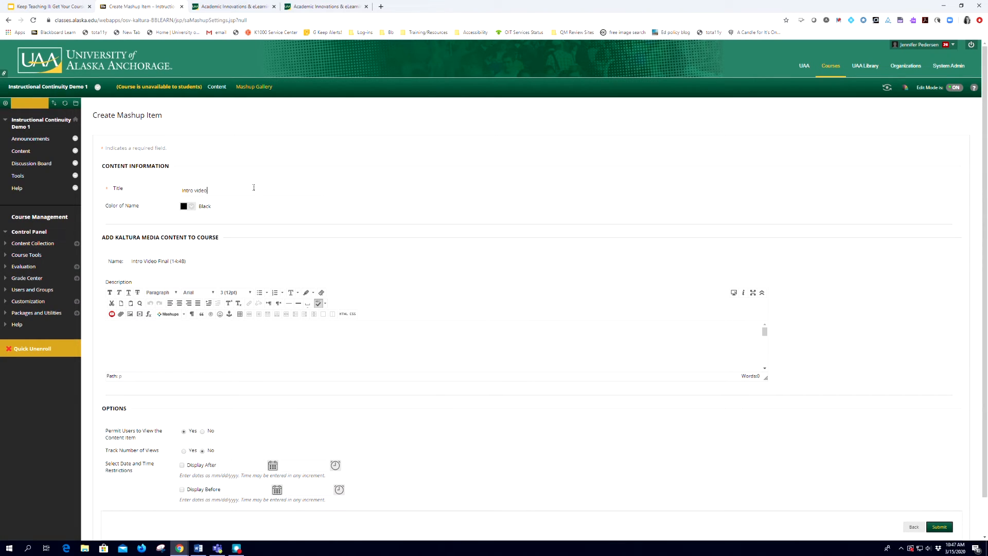
pyautogui.click(939, 527)
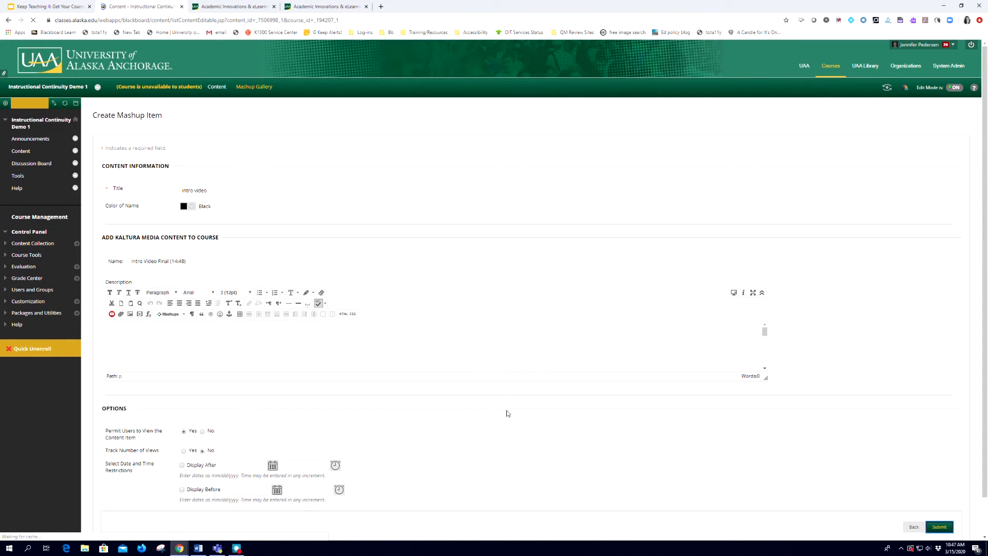
pyautogui.scroll(-13, 370, 412)
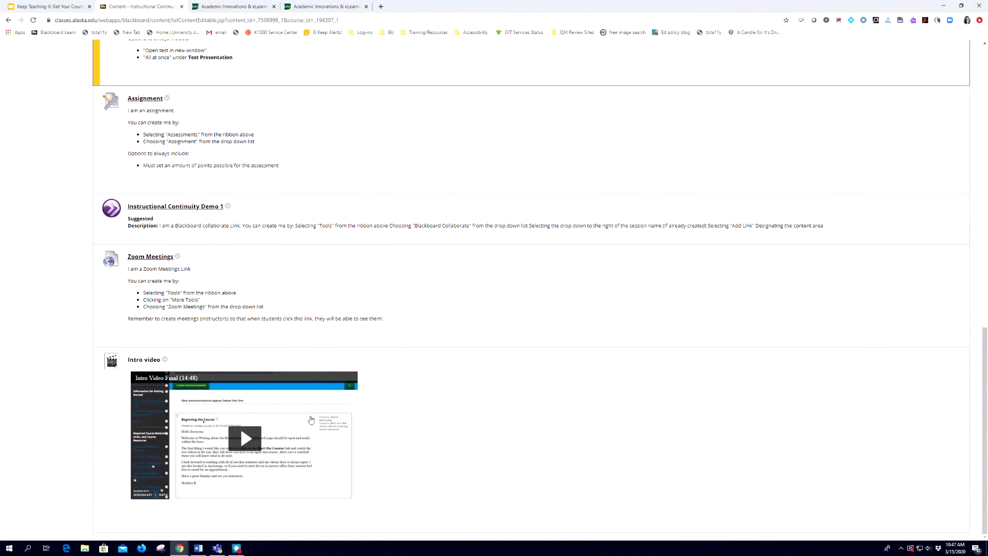
# - Move the Intro video item up the Content area so it sits directly below the Week 1 folder
pyautogui.moveTo(96, 435); pyautogui.dragTo(95, 304)
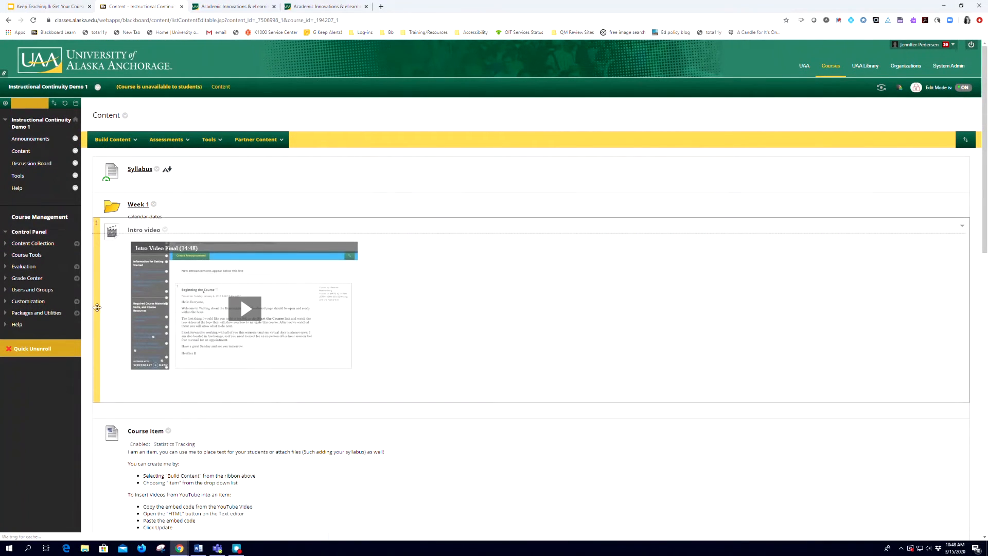
# - Start adding a YouTube video to the Content area and search for "reinforcement styles"
pyautogui.click(113, 140)
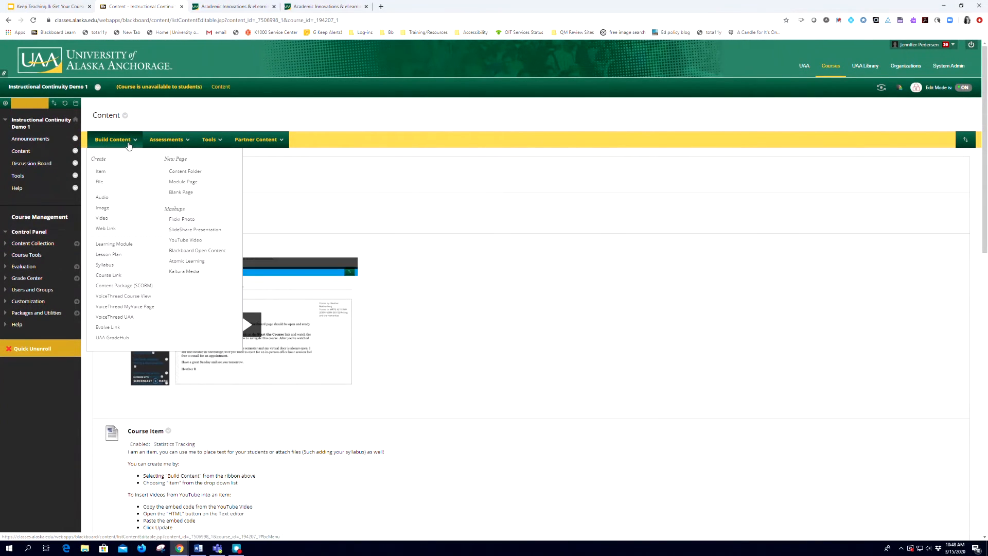
pyautogui.click(182, 243)
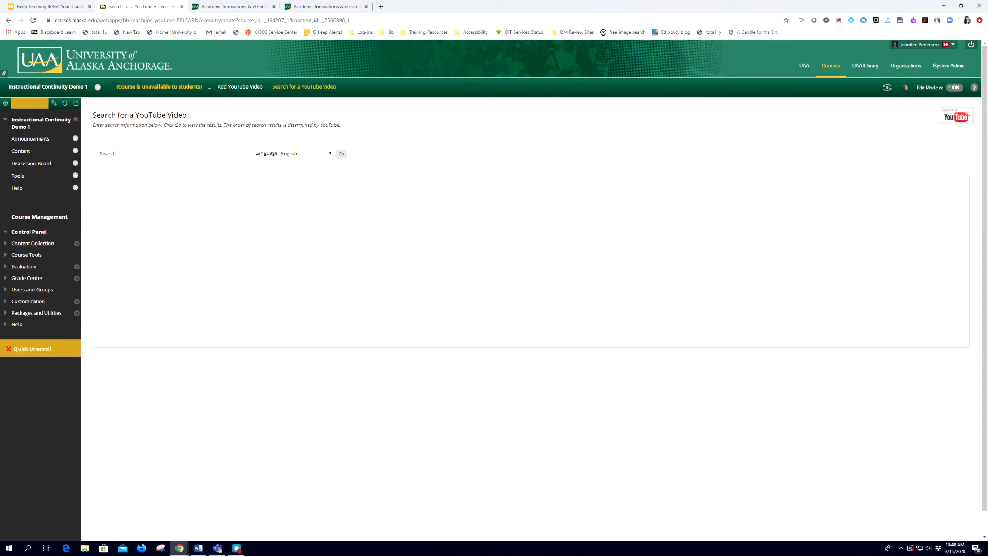
pyautogui.click(169, 155)
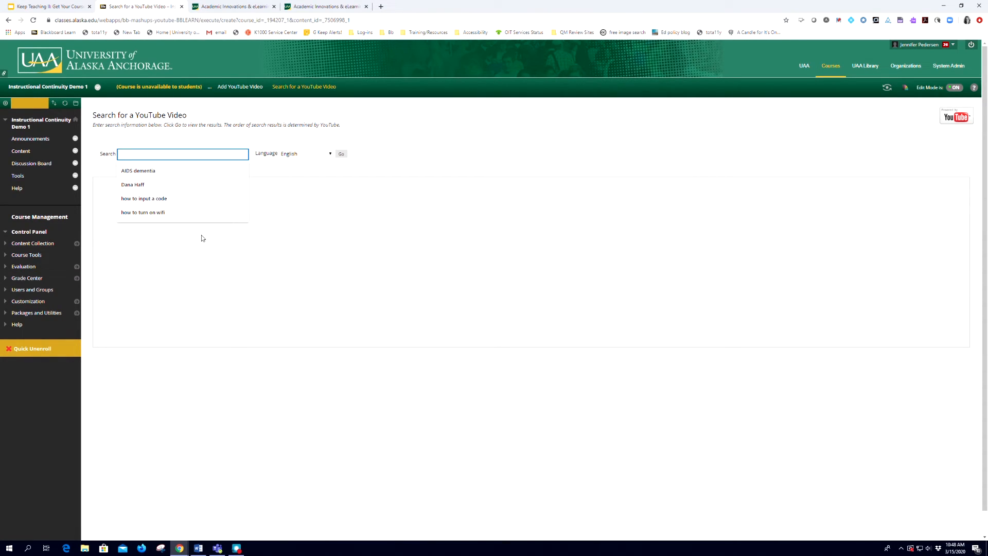
pyautogui.write('reinforcement styles')
pyautogui.press('Return')
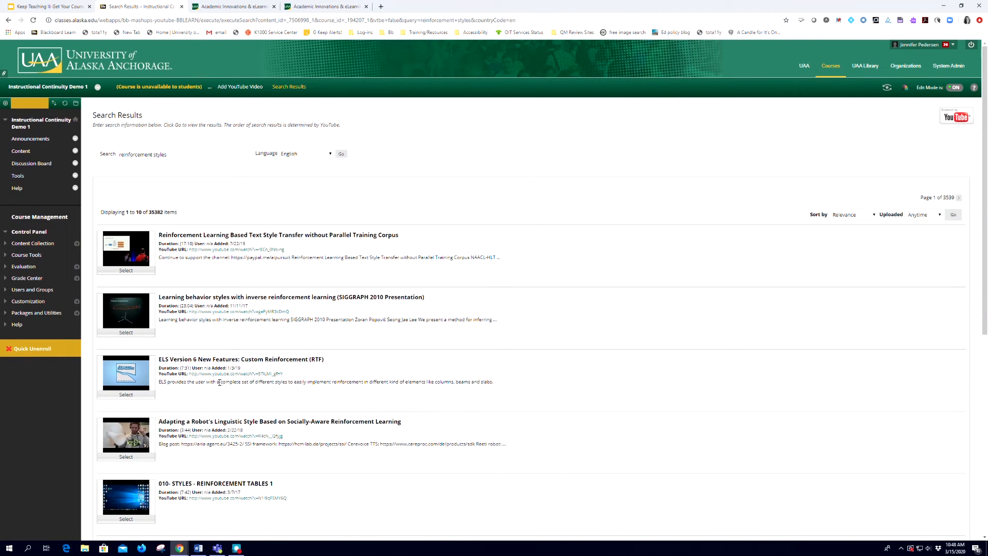
# - Add the video "Learning Behavior Styles with Inverse Reinforcement Learning" with its default name and options, and check its placement in the Content area
pyautogui.scroll(-7, 219, 382)
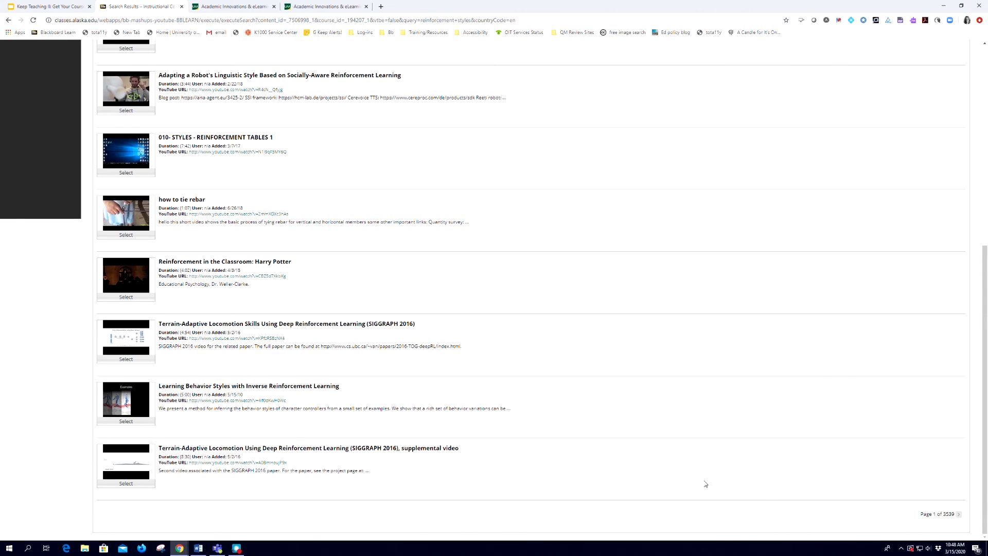
pyautogui.click(126, 422)
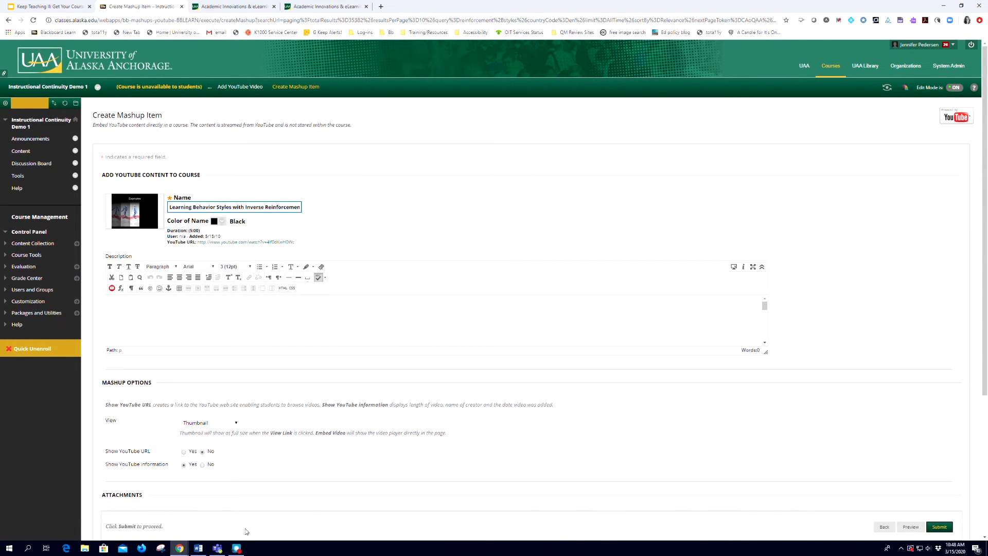
pyautogui.scroll(-4, 365, 387)
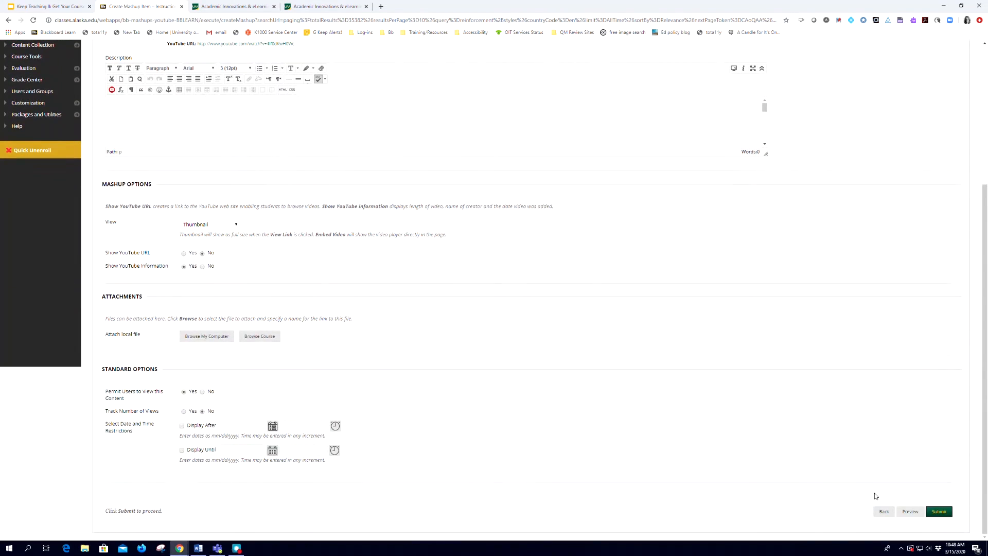
pyautogui.click(939, 511)
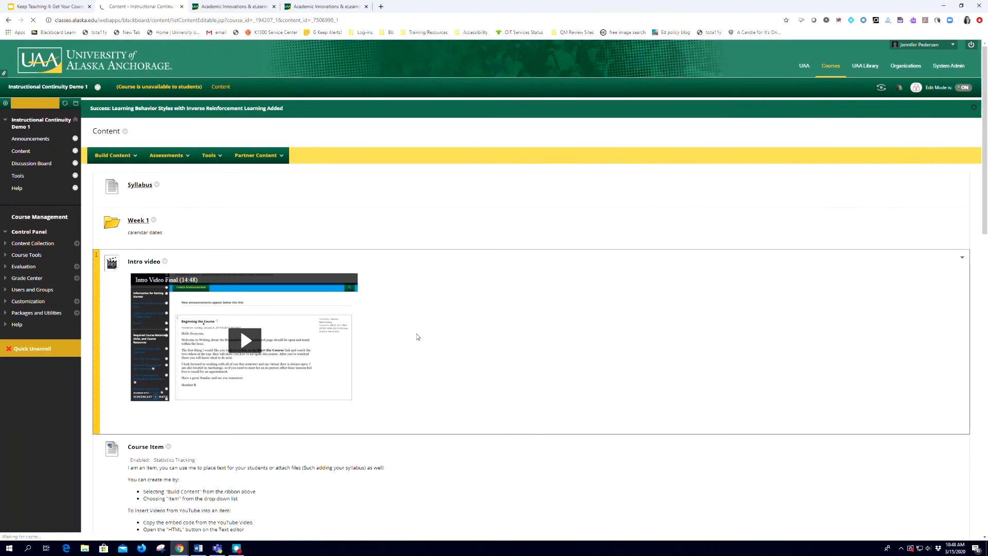
pyautogui.scroll(-4, 410, 362)
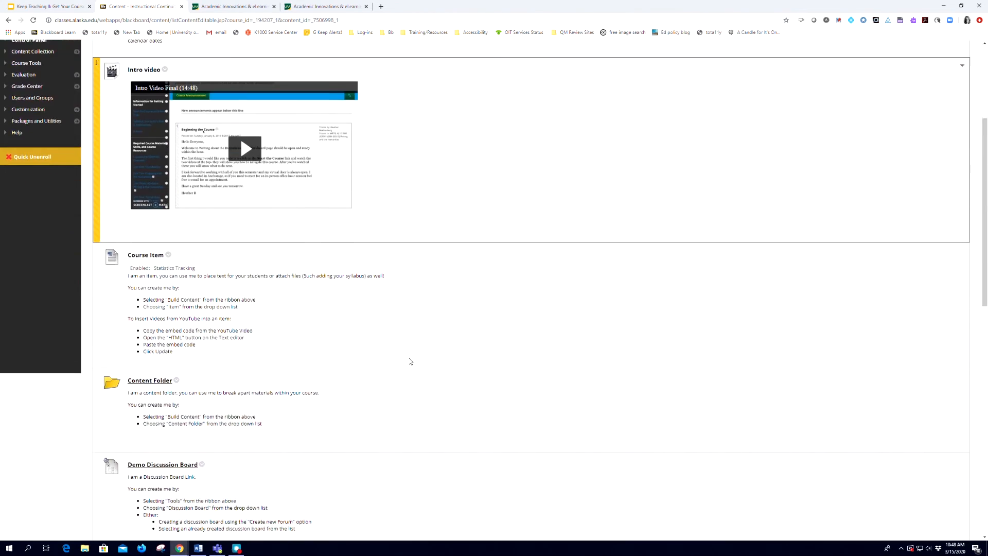
pyautogui.scroll(-15, 411, 362)
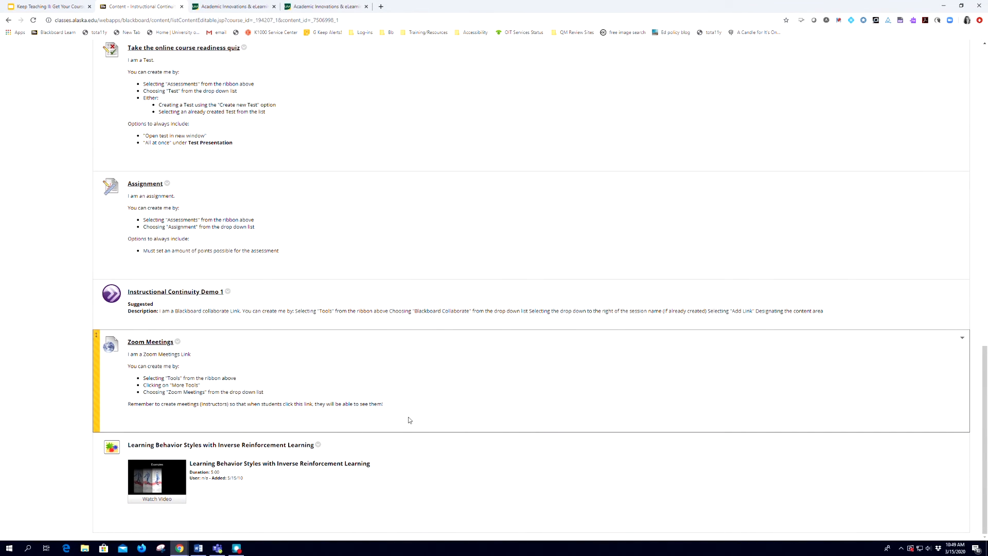
pyautogui.scroll(8, 452, 399)
pyautogui.scroll(8, 451, 399)
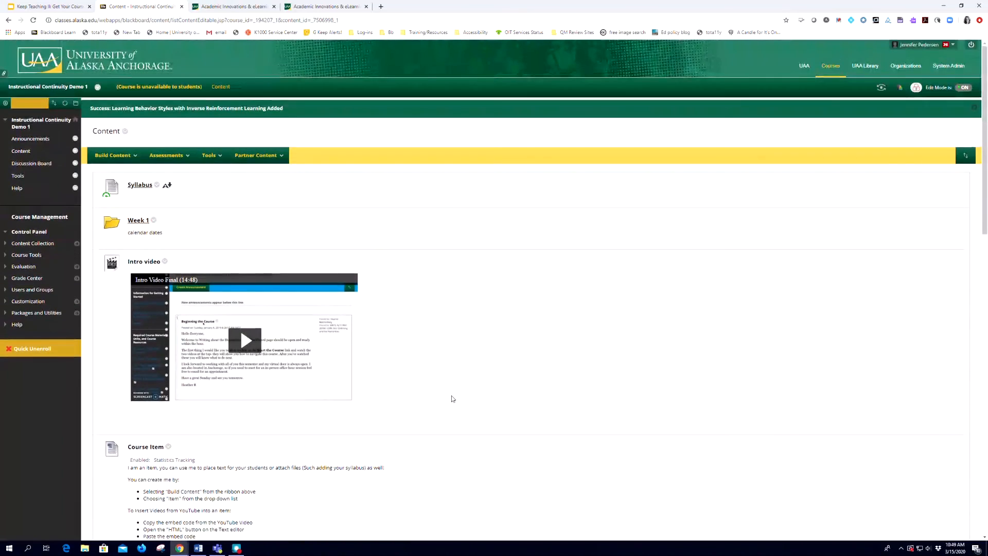
# - Preview the course as a student, open the Content area, and briefly play and pause the Intro video
pyautogui.click(878, 86)
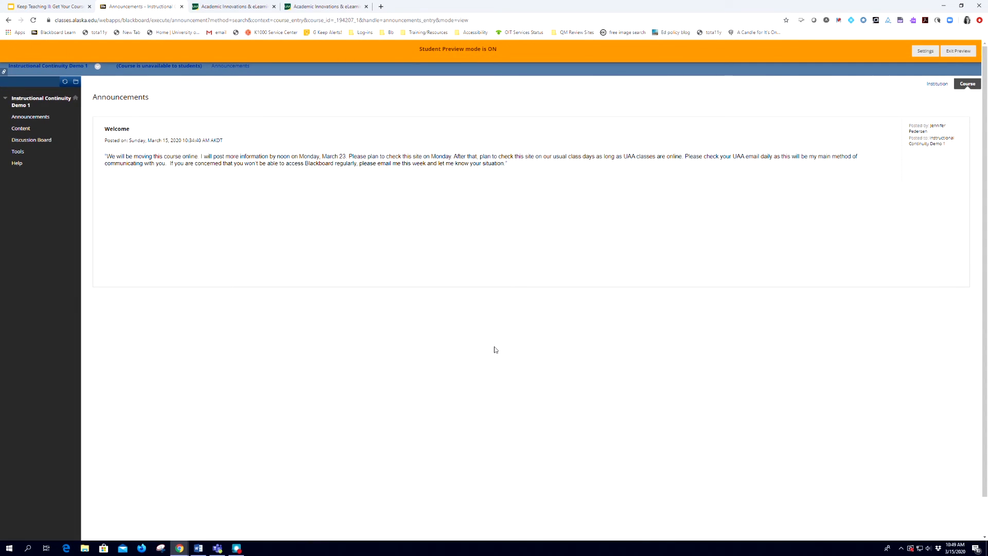
pyautogui.click(23, 129)
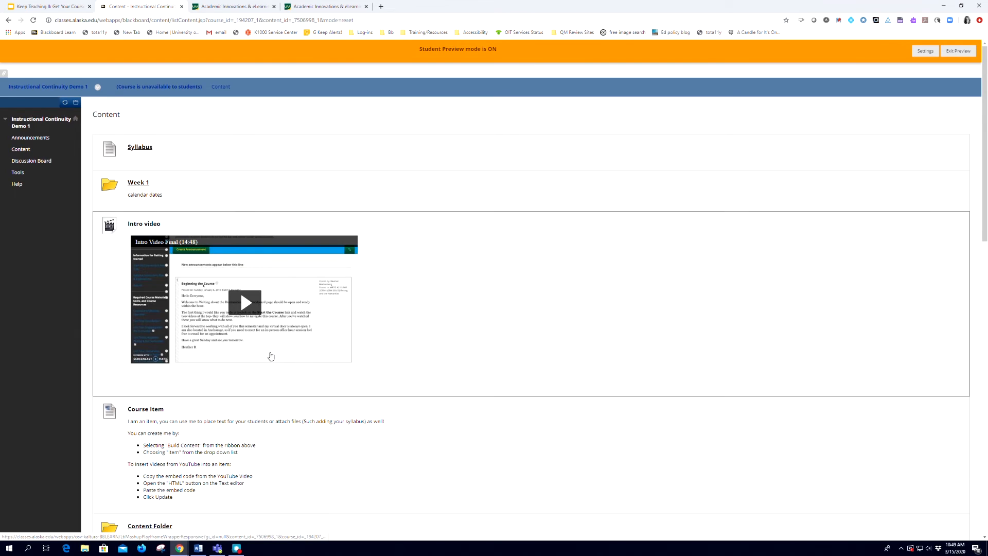
pyautogui.click(245, 283)
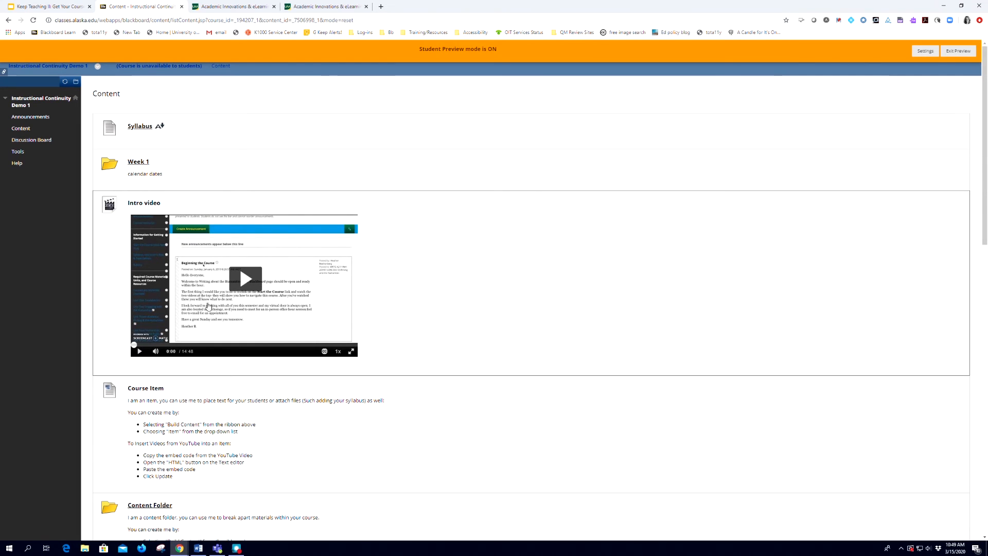
pyautogui.click(139, 351)
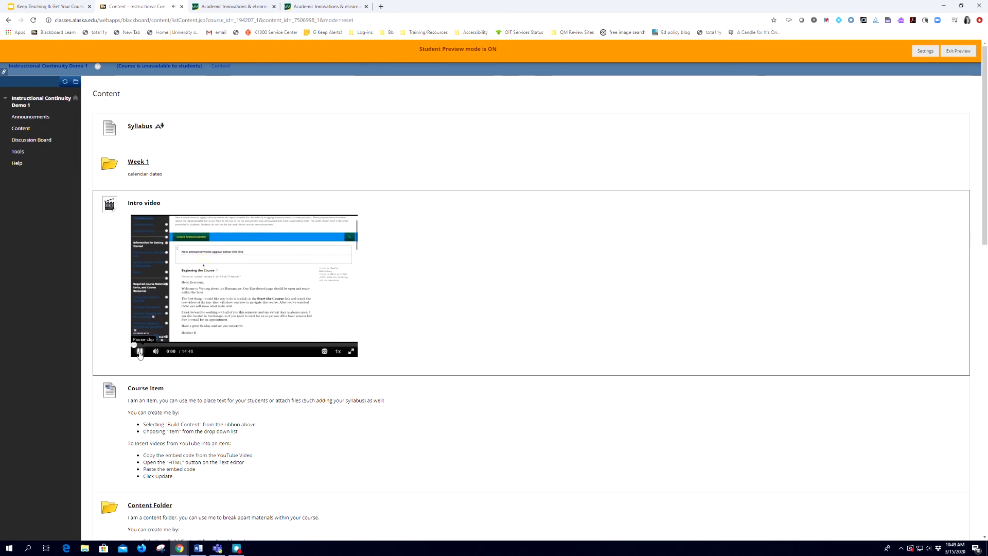
pyautogui.click(140, 352)
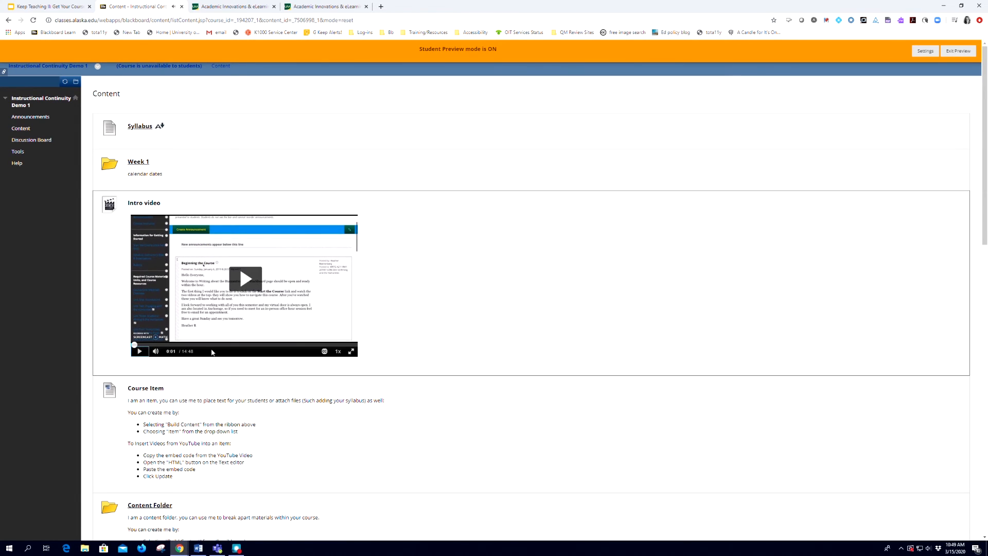
# - Exit the student preview and return to the course's Content area
pyautogui.click(954, 51)
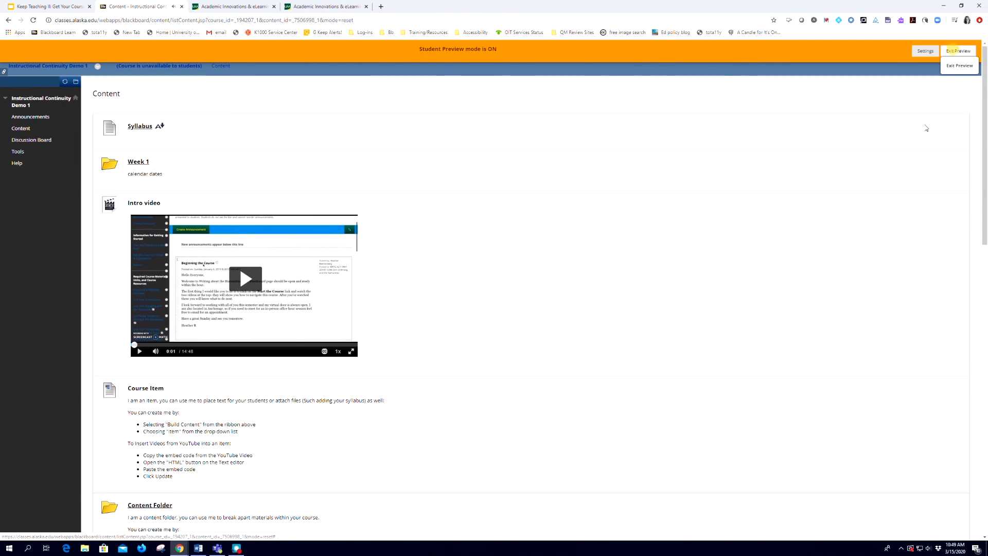
pyautogui.click(553, 366)
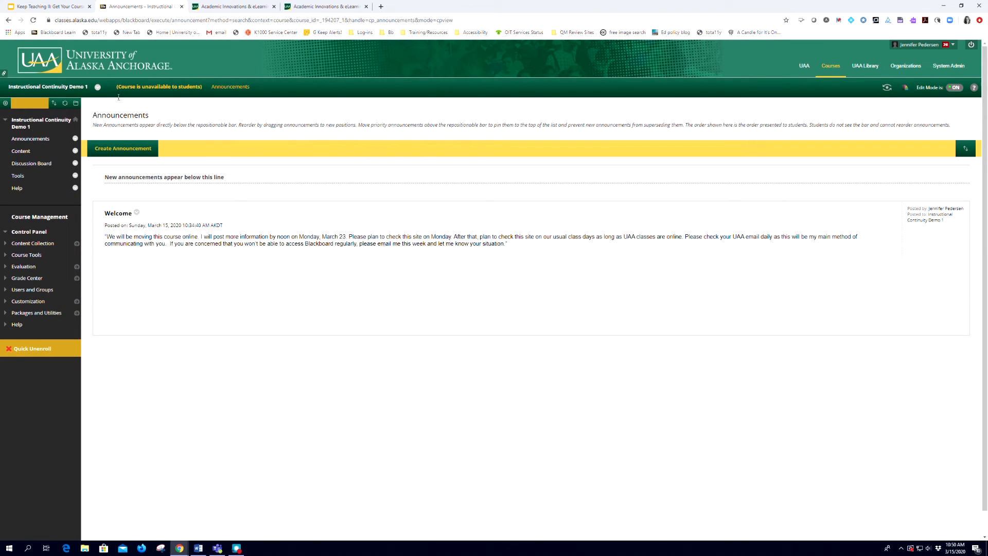
pyautogui.click(27, 152)
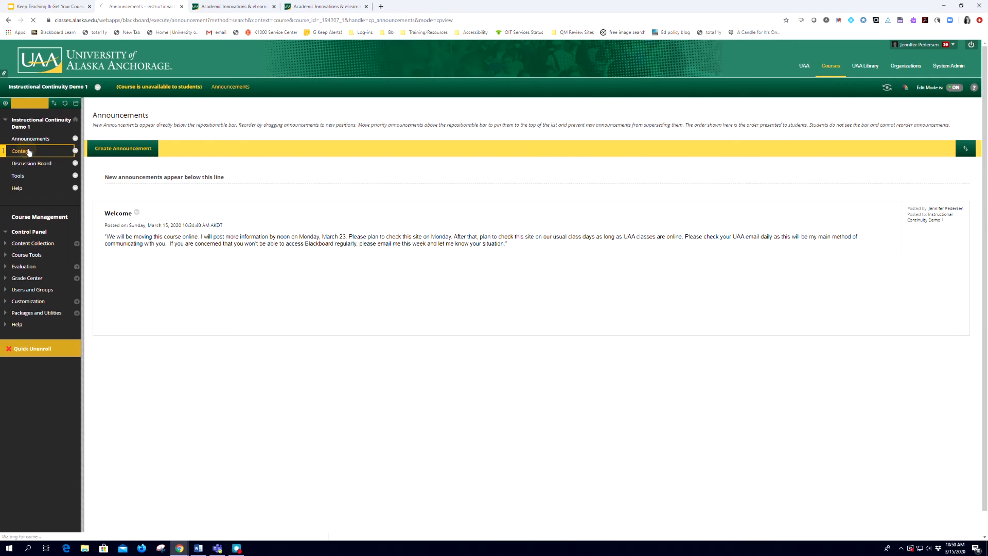